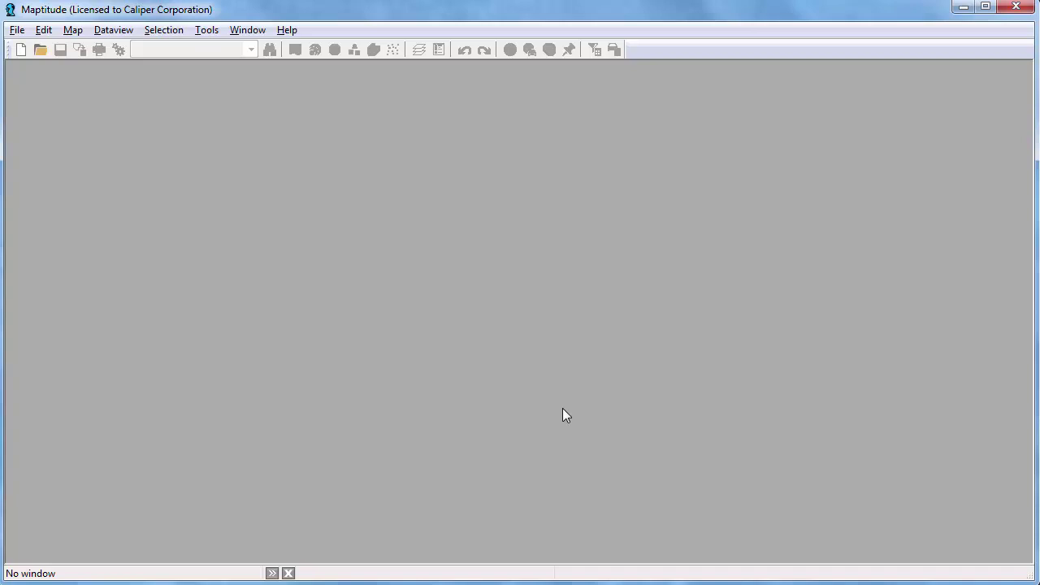
# Review the customer spreadsheet, then start a new map from the Customers sheet of Company Data United Kingdom.xlsx.
pyautogui.hotkey('alt', 'Tab')
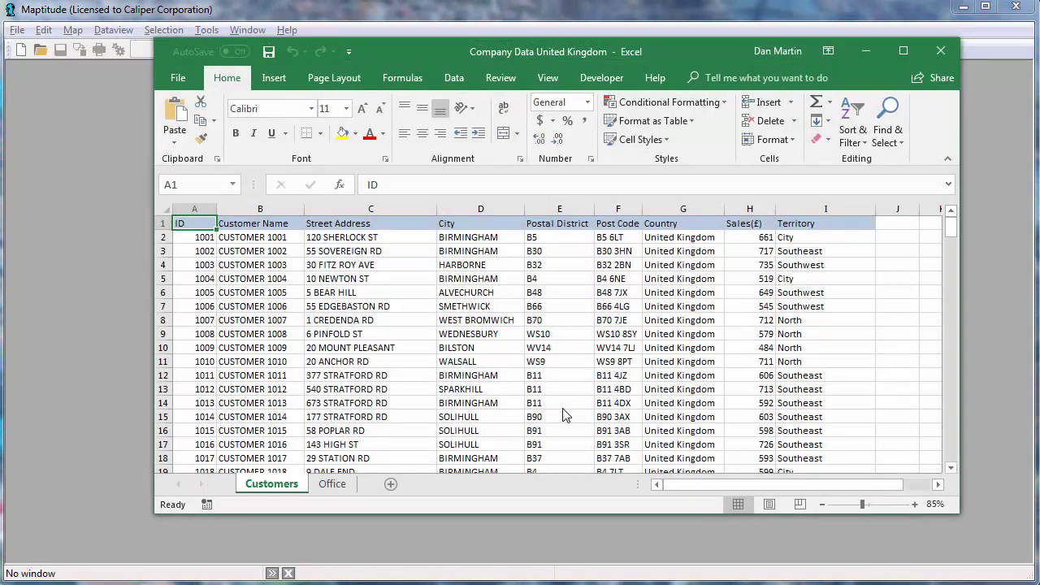
pyautogui.click(940, 50)
pyautogui.click(21, 51)
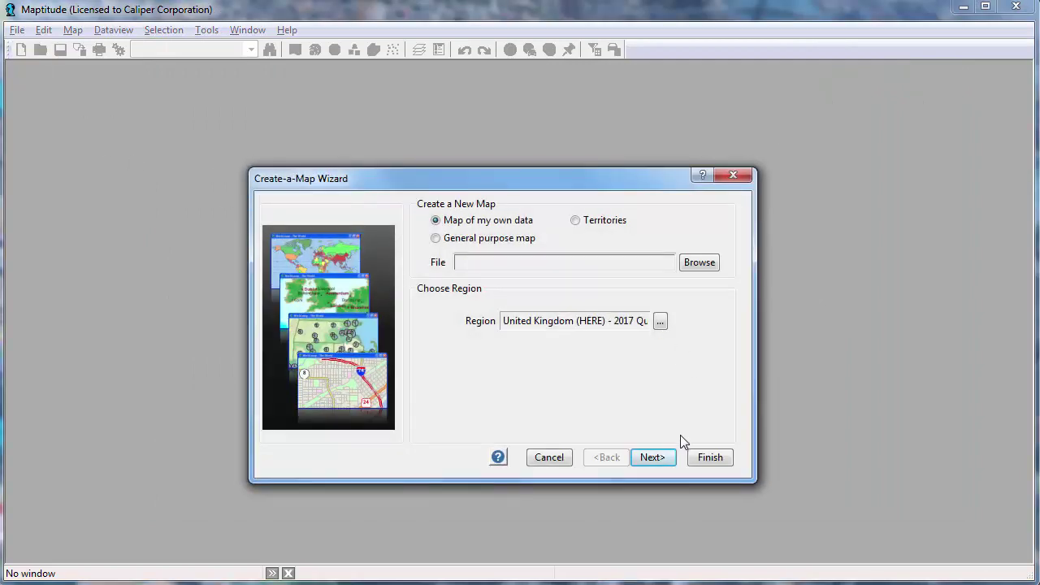
pyautogui.click(661, 460)
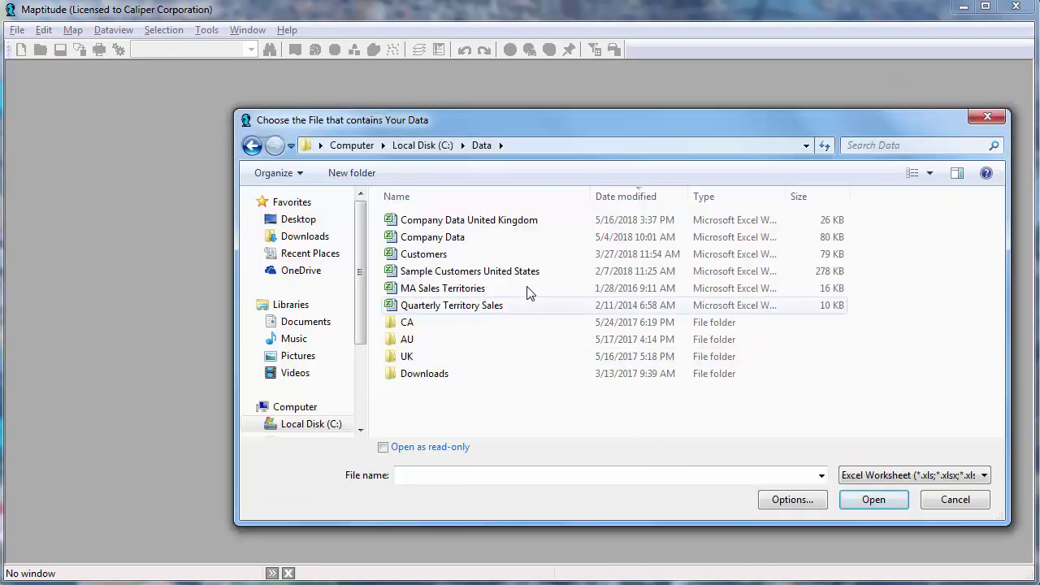
pyautogui.click(476, 220)
pyautogui.click(863, 500)
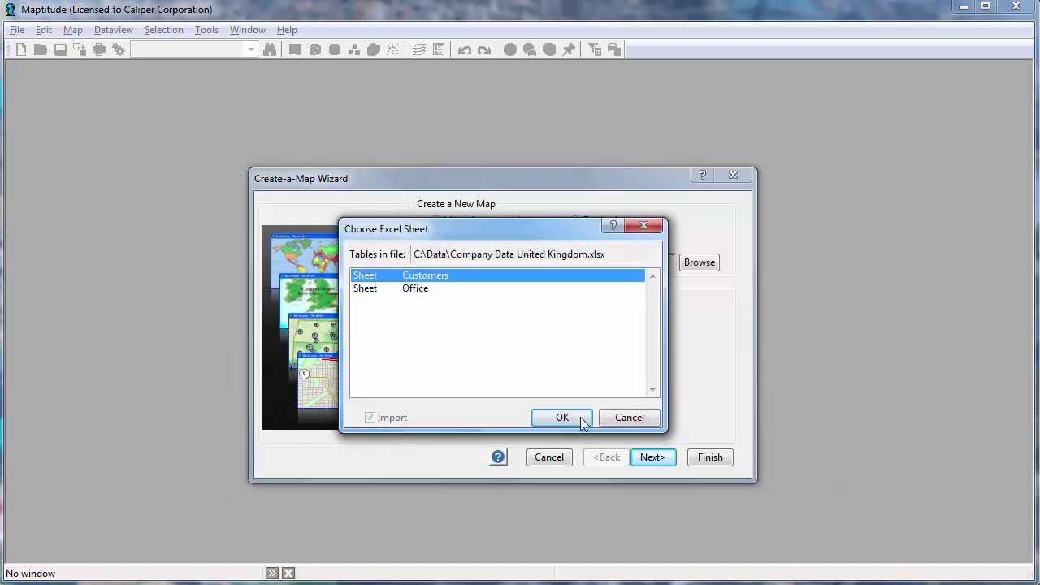
pyautogui.click(574, 417)
# Locate customers by address and postcode, linked by ID, saved as Customers, with no theme or analysis.
pyautogui.click(652, 457)
pyautogui.click(665, 459)
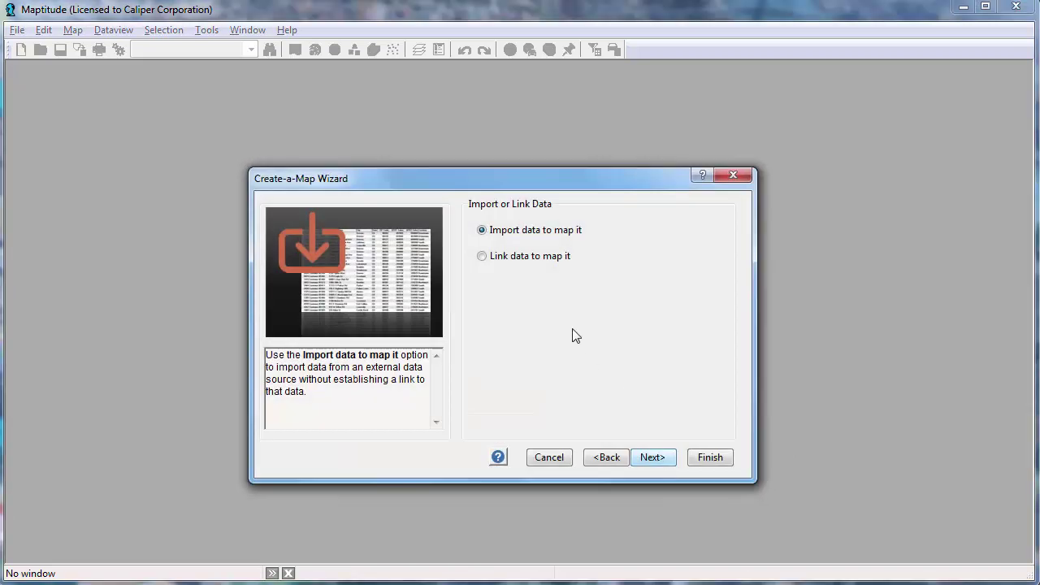
pyautogui.click(524, 256)
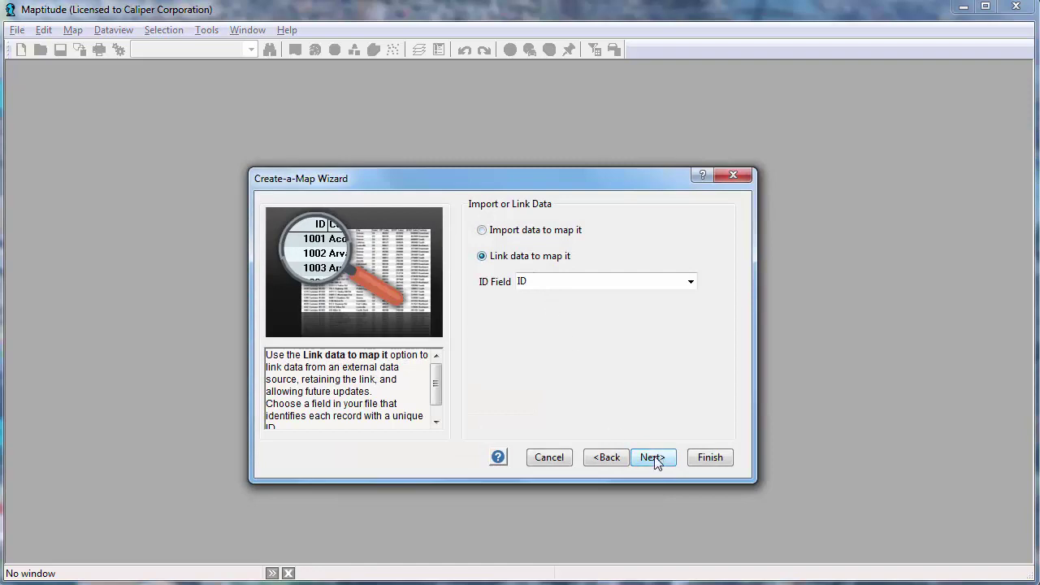
pyautogui.click(653, 457)
pyautogui.click(876, 456)
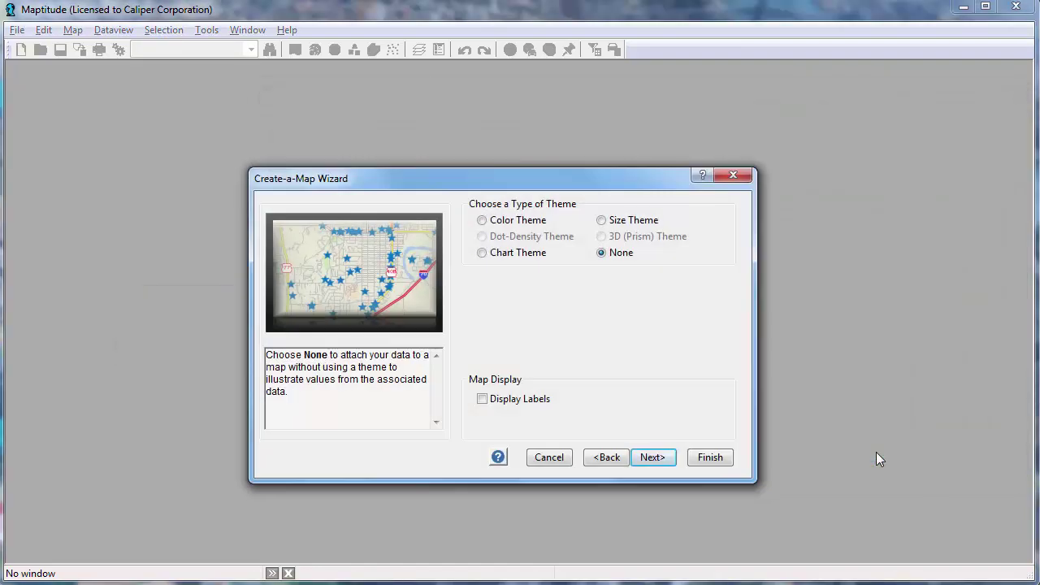
pyautogui.click(652, 457)
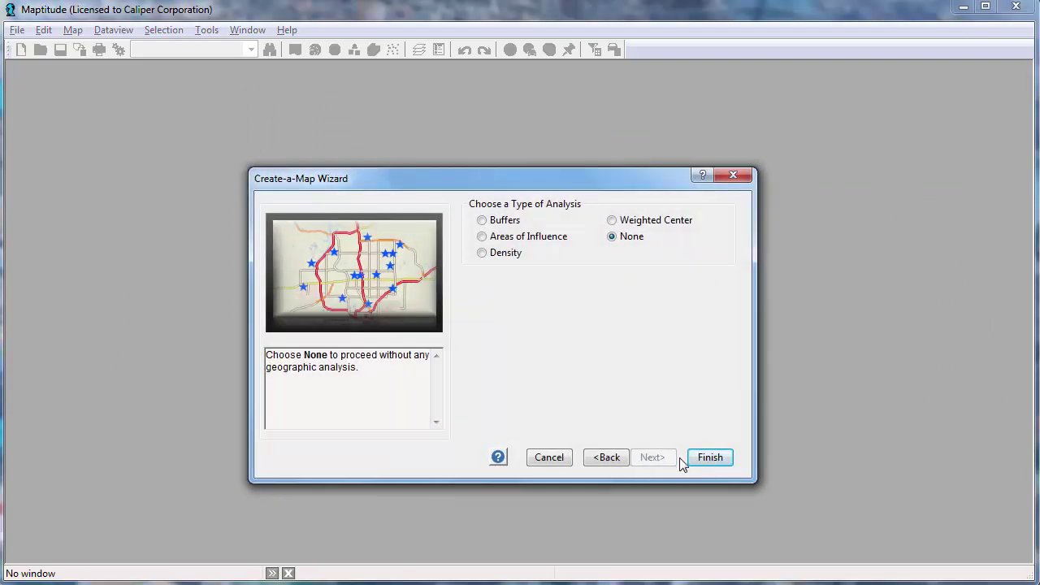
pyautogui.click(705, 459)
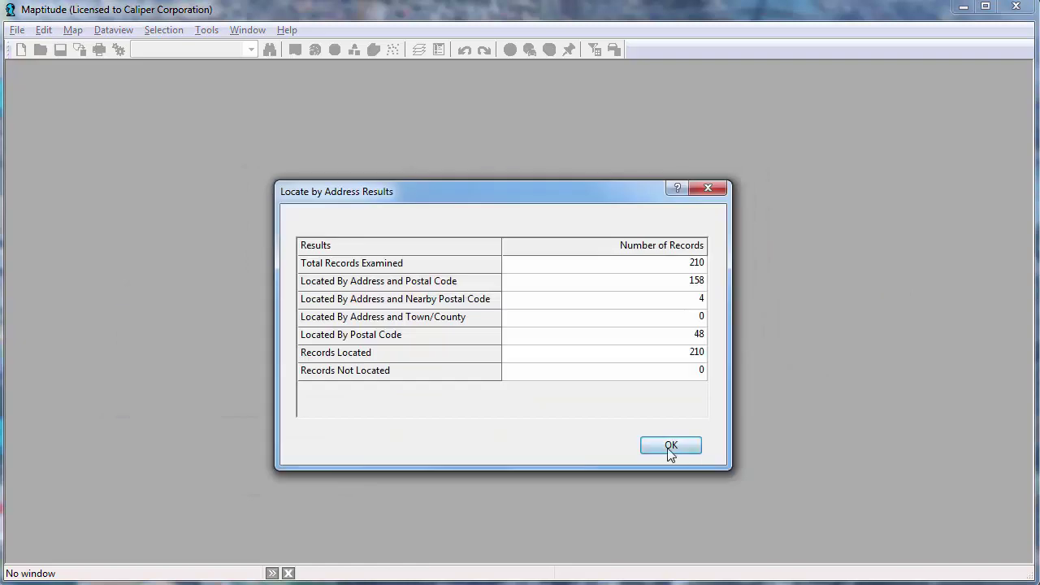
pyautogui.click(667, 447)
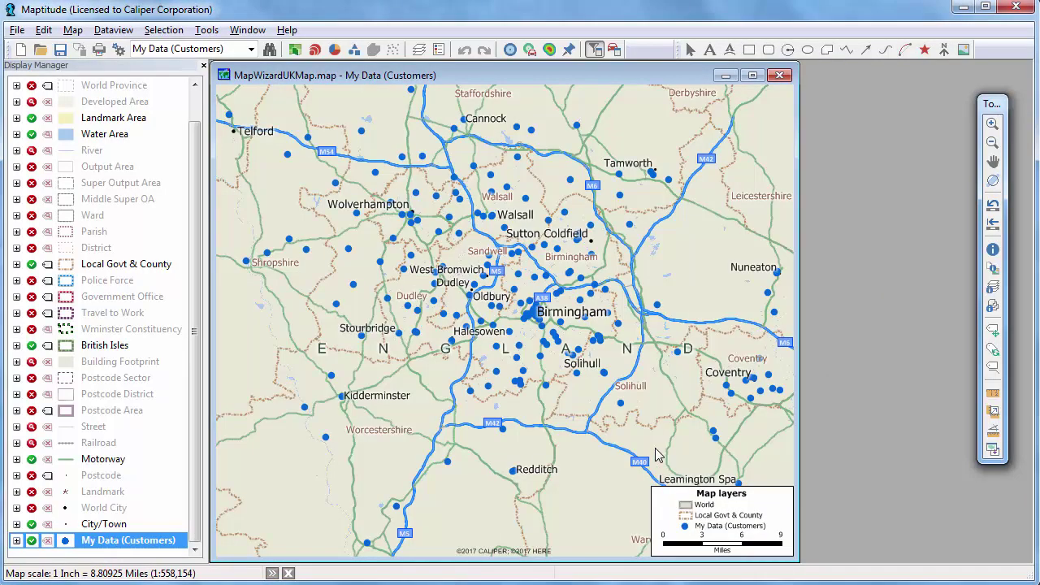
# Attach the customer data to postcode district boundaries with a Sales(£) colour theme.
pyautogui.click(21, 50)
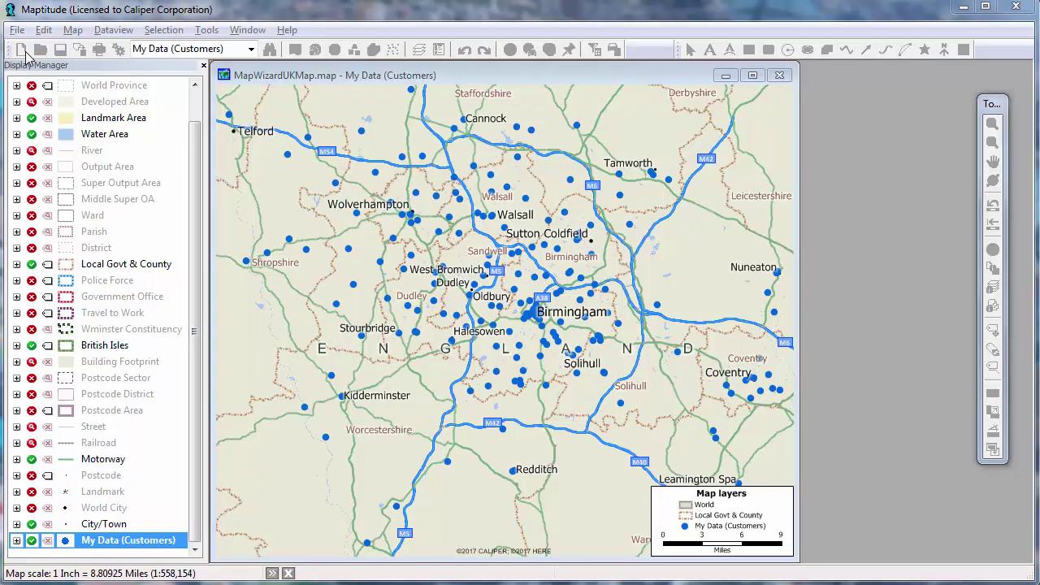
pyautogui.click(651, 458)
pyautogui.click(653, 458)
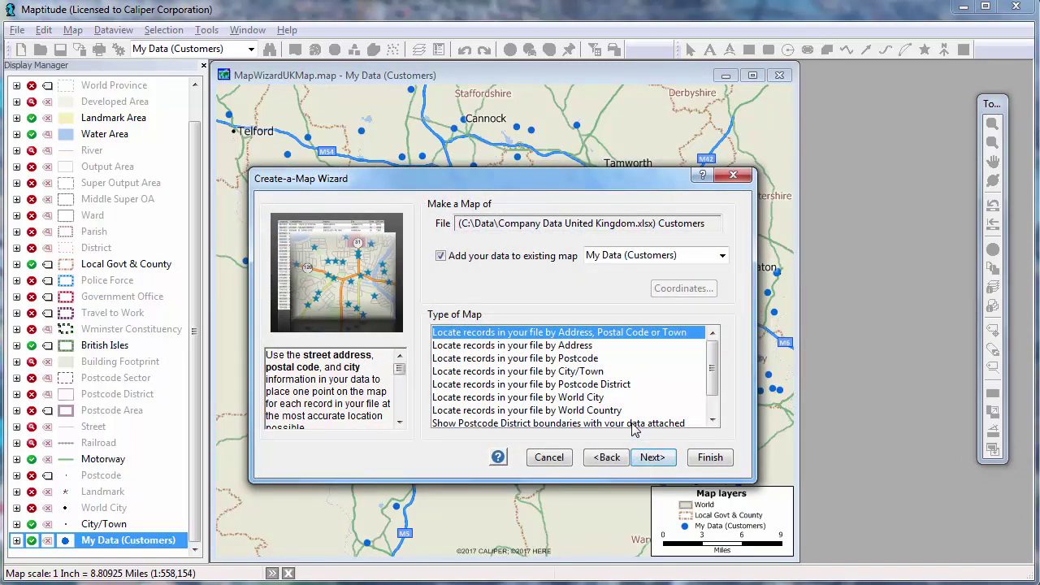
pyautogui.click(632, 423)
pyautogui.click(653, 457)
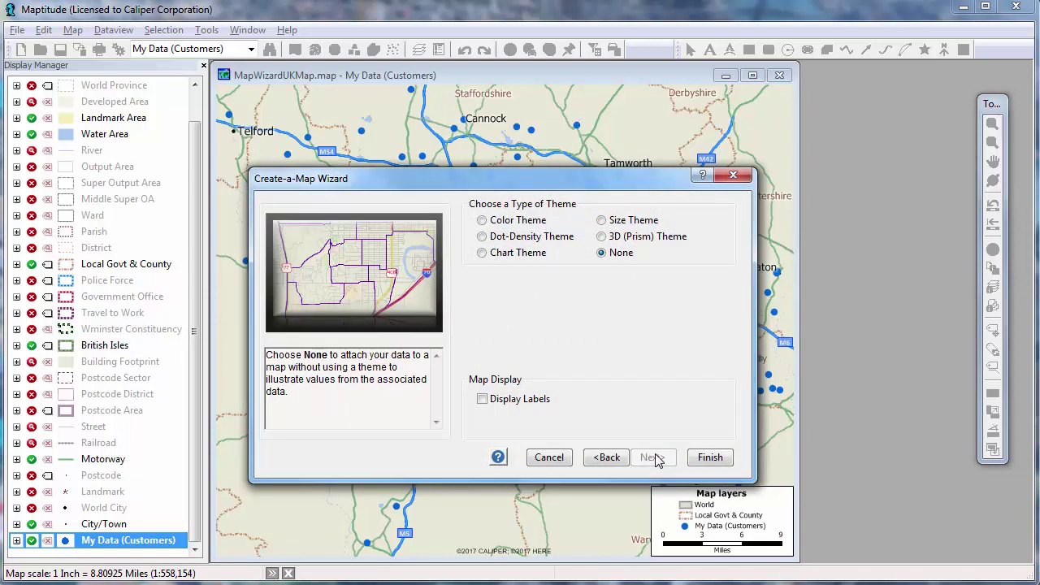
pyautogui.click(513, 225)
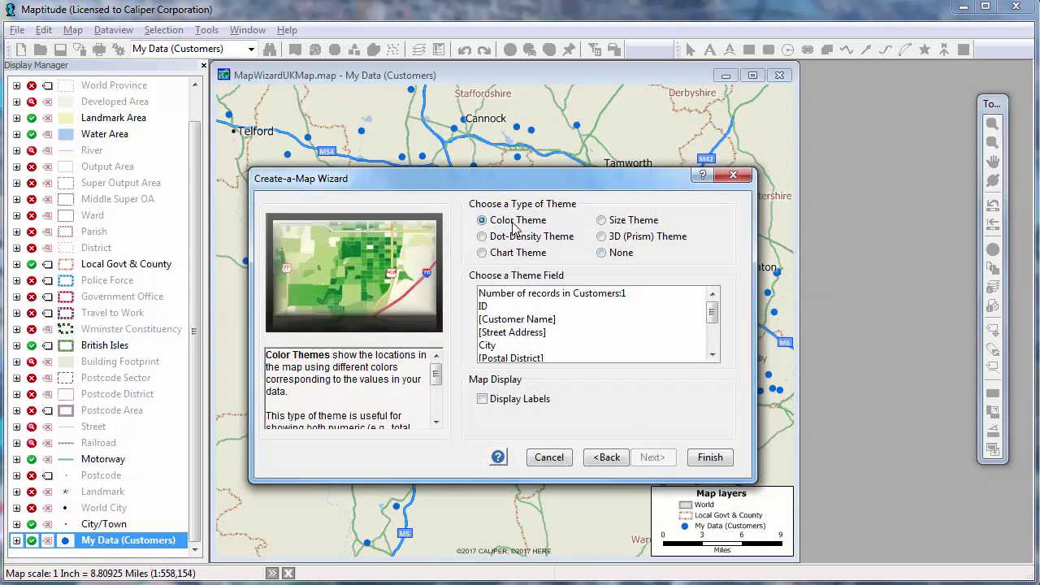
pyautogui.click(712, 342)
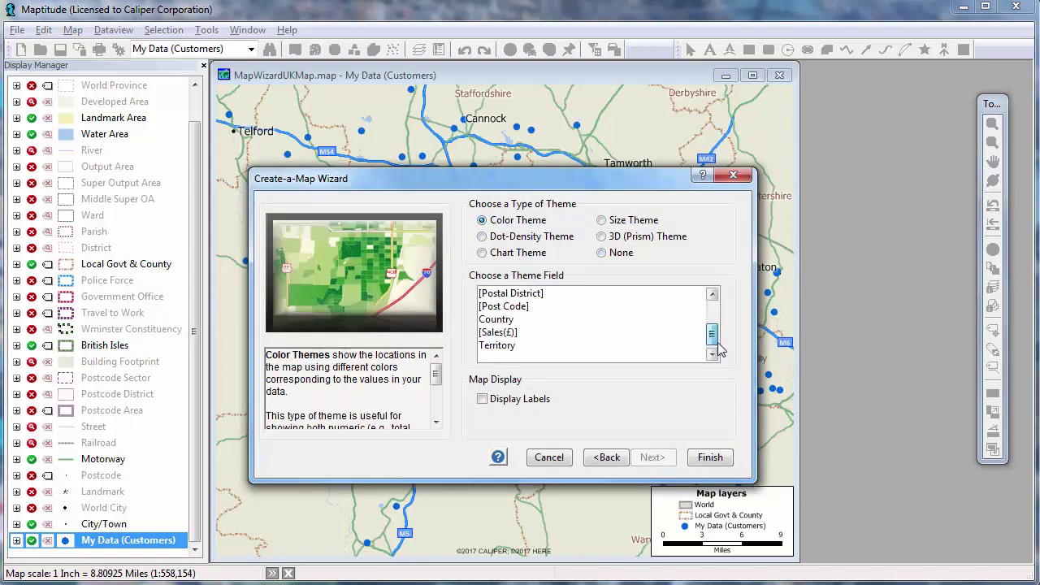
pyautogui.click(593, 333)
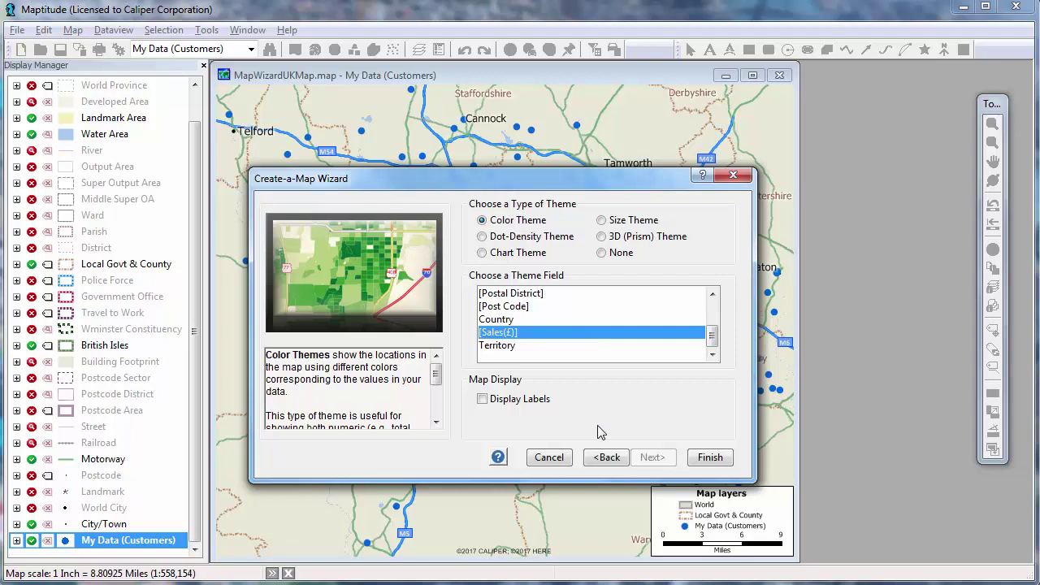
pyautogui.click(707, 459)
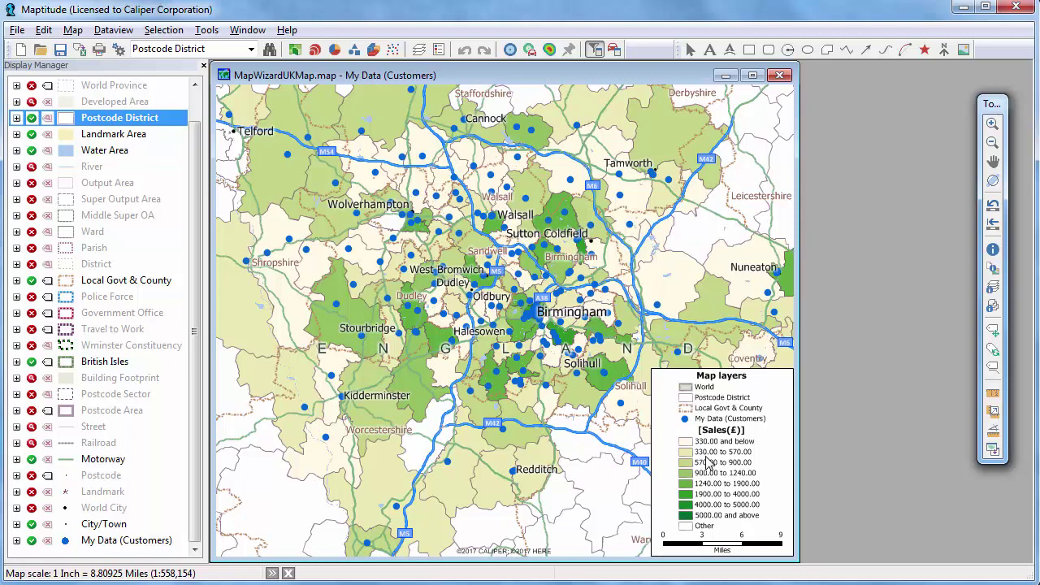
# Map the Office sheet of Company Data United Kingdom.xlsx and save it as Office.
pyautogui.click(22, 50)
pyautogui.click(697, 263)
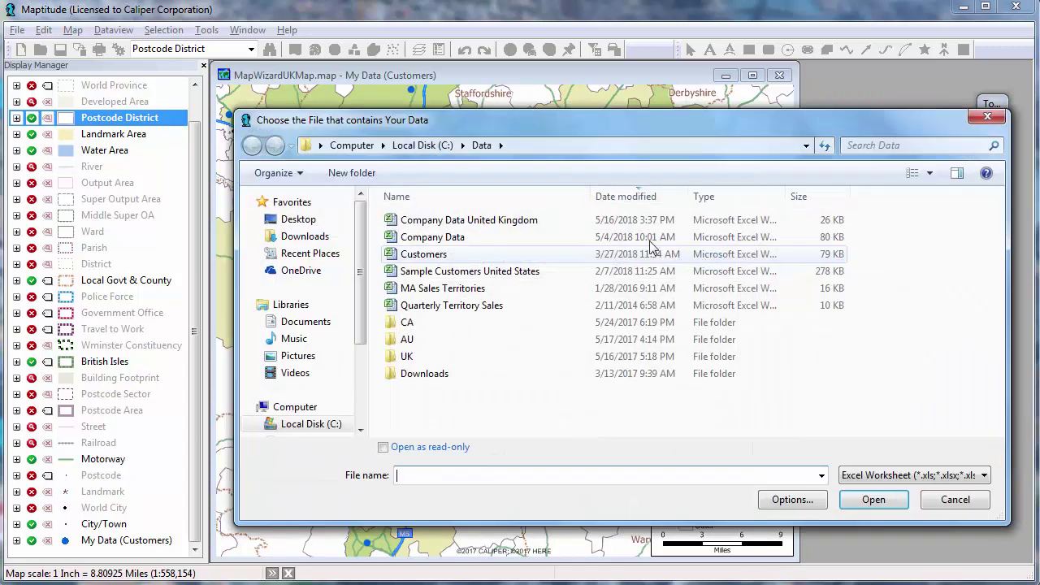
pyautogui.click(546, 221)
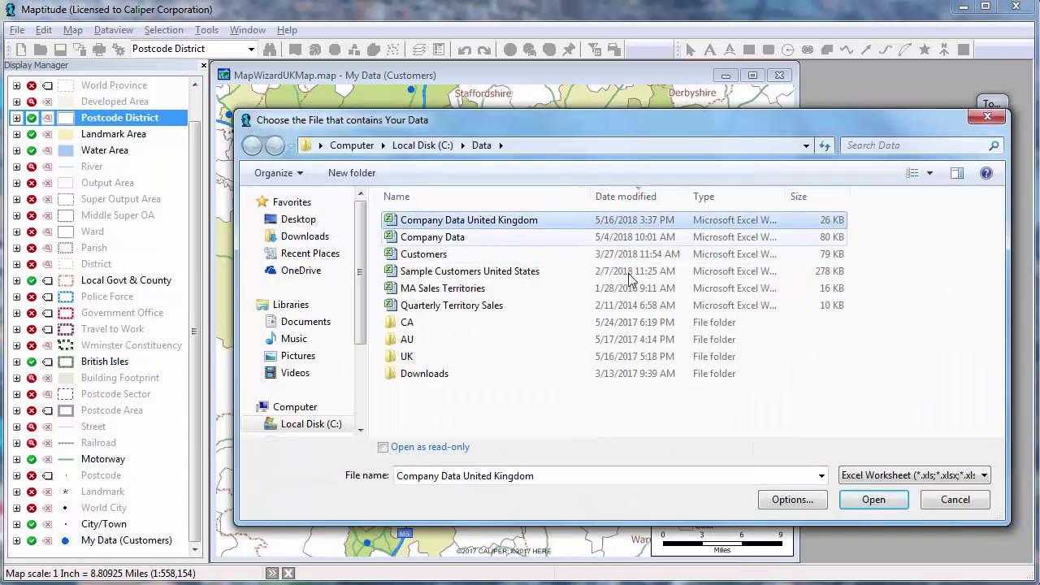
pyautogui.click(871, 502)
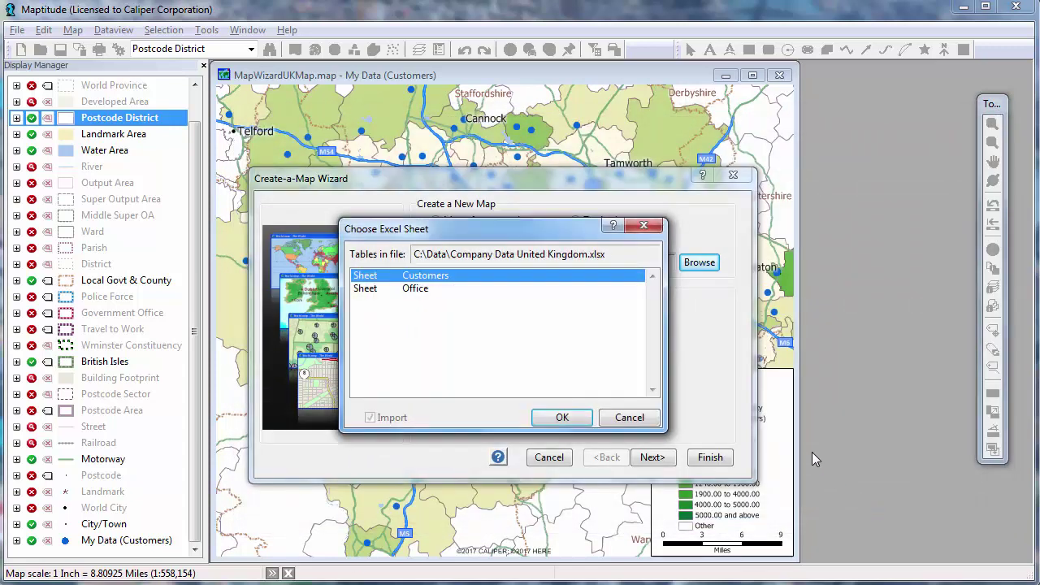
pyautogui.click(497, 289)
pyautogui.click(562, 417)
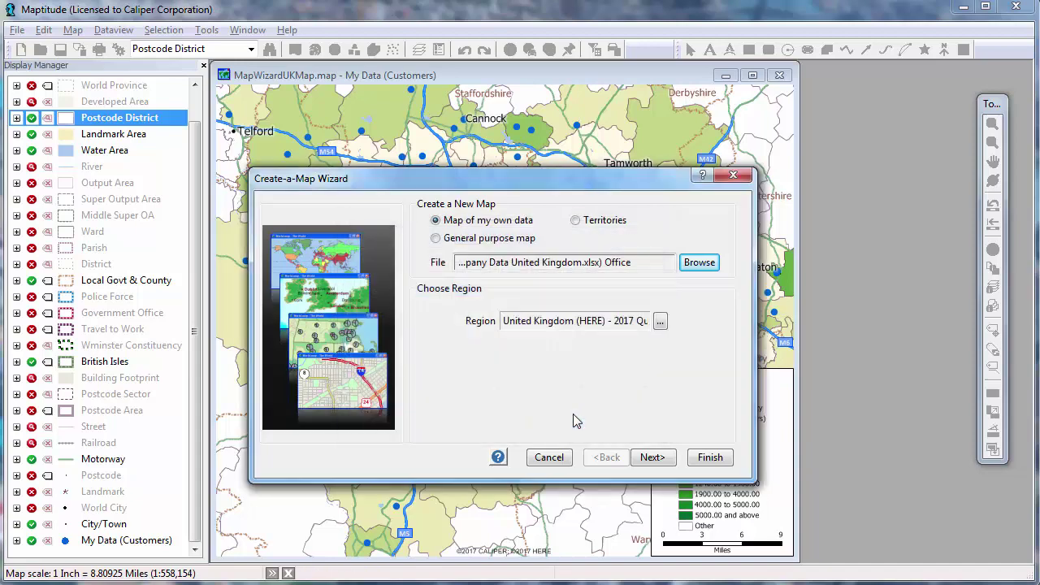
pyautogui.click(653, 458)
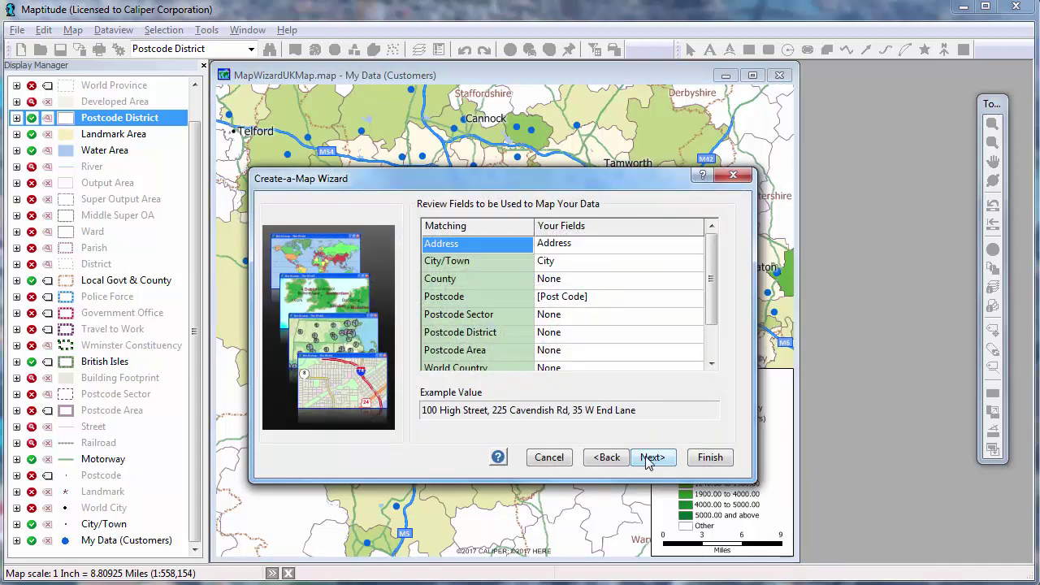
pyautogui.click(654, 459)
pyautogui.click(654, 460)
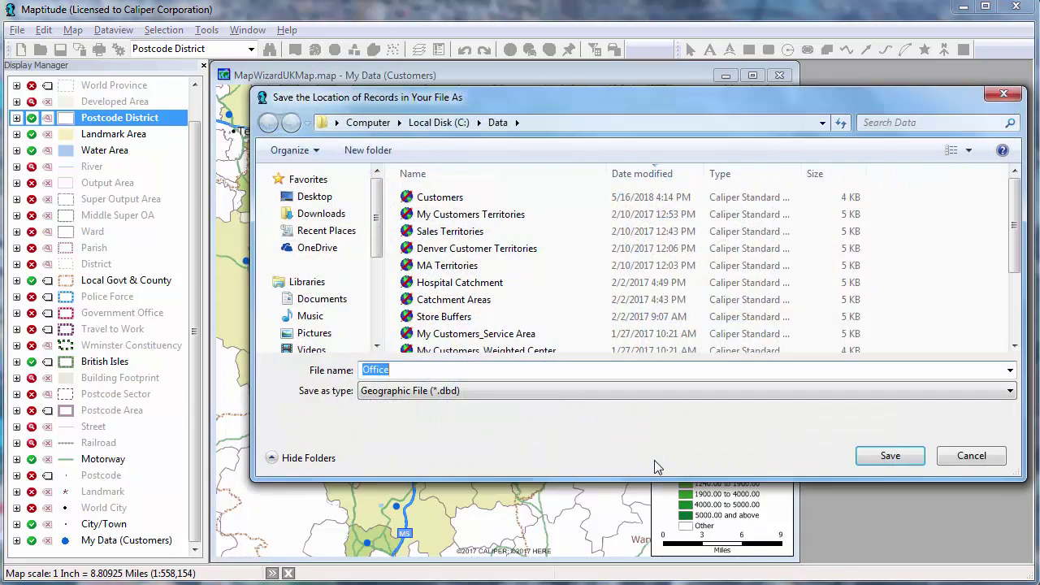
pyautogui.click(877, 456)
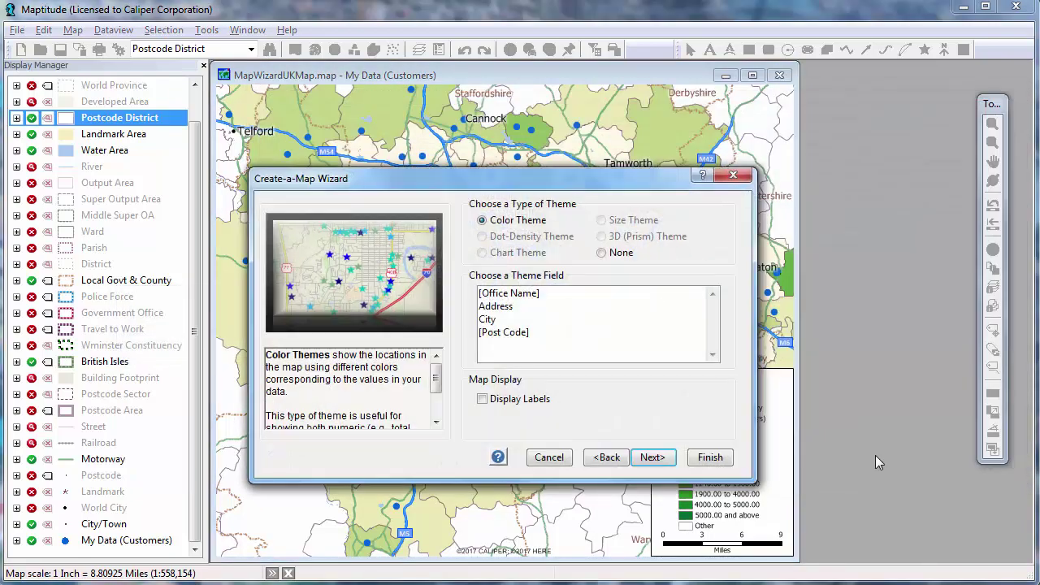
# Show the offices with no theme, each labelled by its name.
pyautogui.click(622, 254)
pyautogui.click(622, 254)
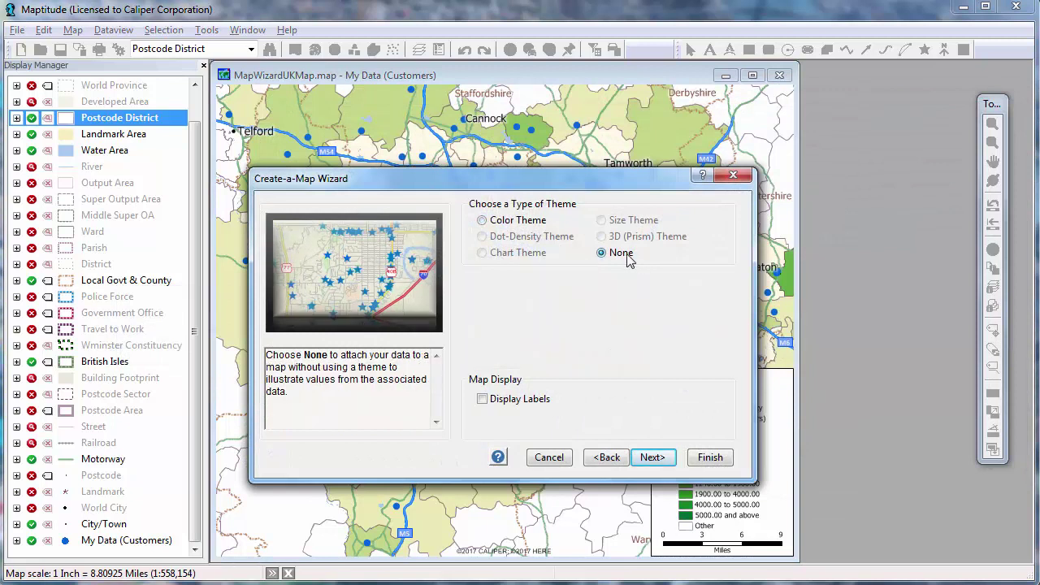
pyautogui.click(529, 401)
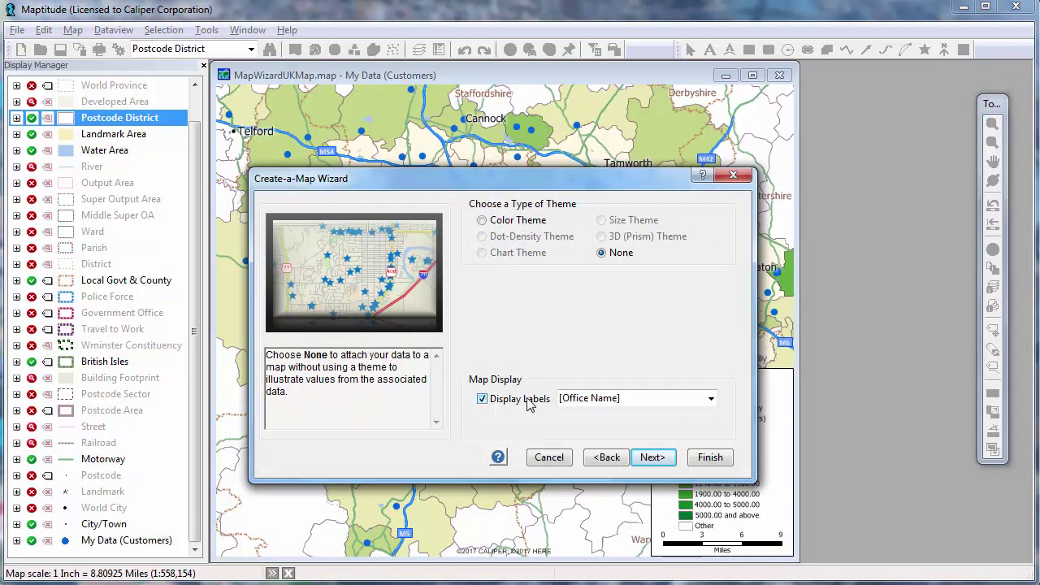
pyautogui.click(651, 456)
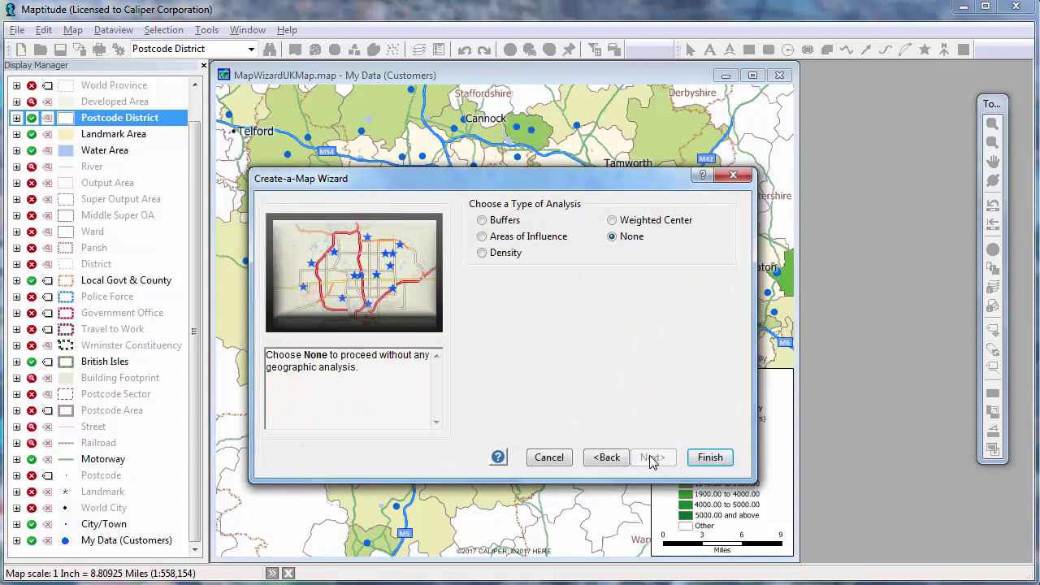
# Add 5- and 10-mile buffers counting population, save the analysis, and view the Buffer Report.
pyautogui.click(506, 224)
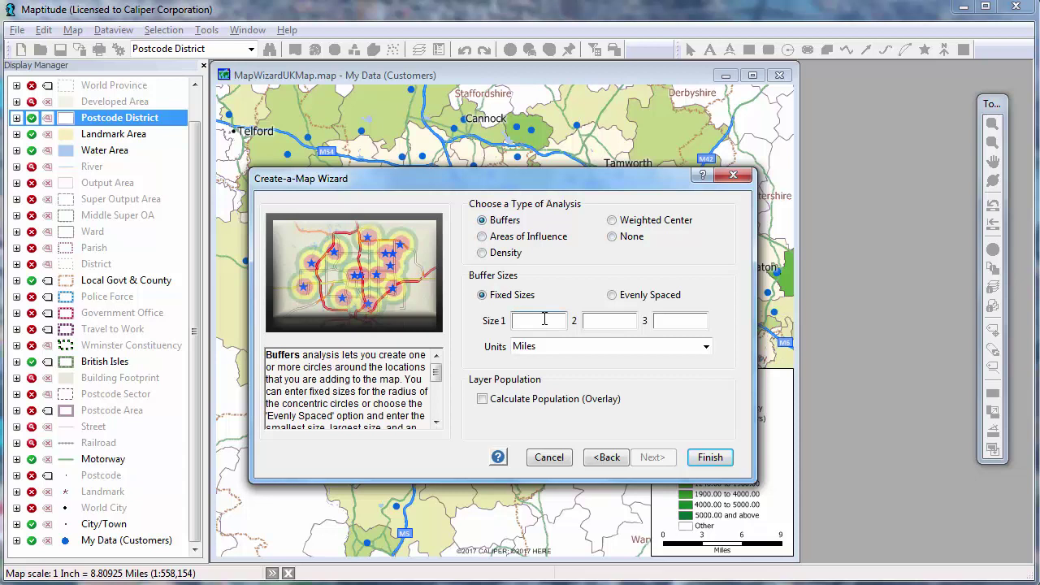
pyautogui.click(588, 321)
pyautogui.write('10')
pyautogui.click(553, 400)
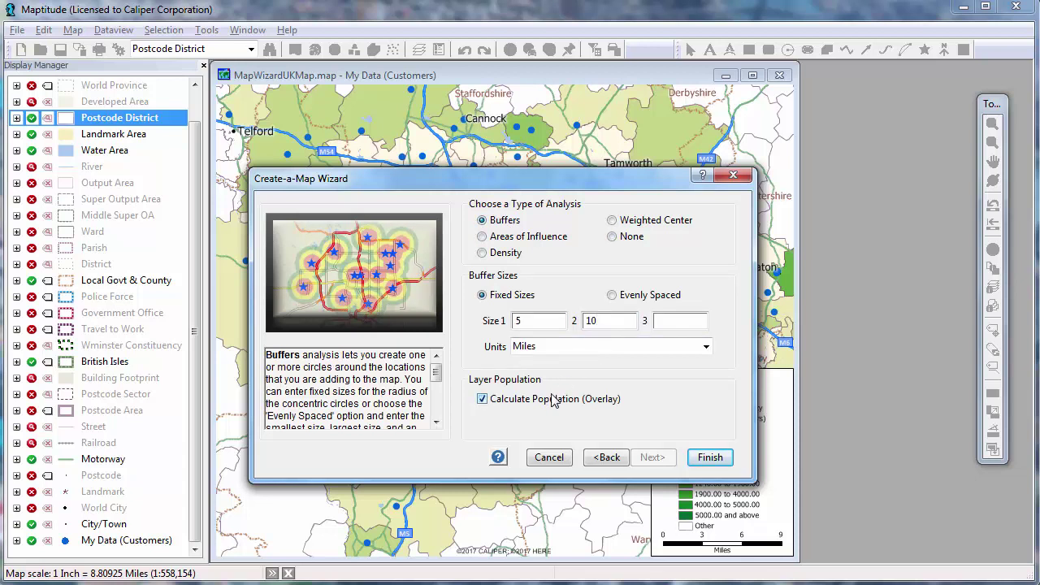
pyautogui.click(709, 458)
pyautogui.click(852, 487)
pyautogui.click(695, 449)
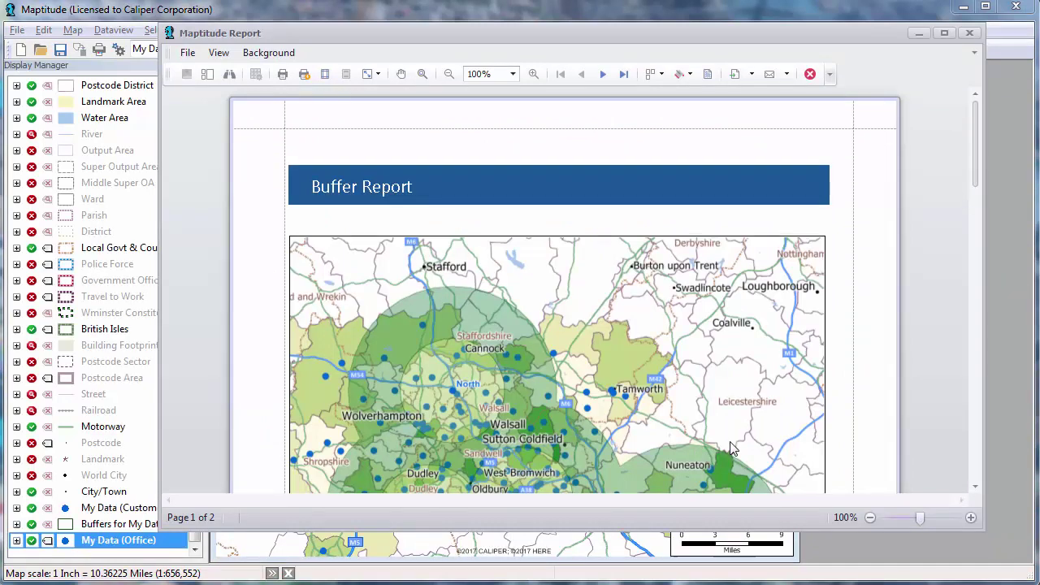
# Scroll to the page 2 table of the Buffer Report, then close the report.
pyautogui.moveTo(975, 140); pyautogui.dragTo(977, 259)
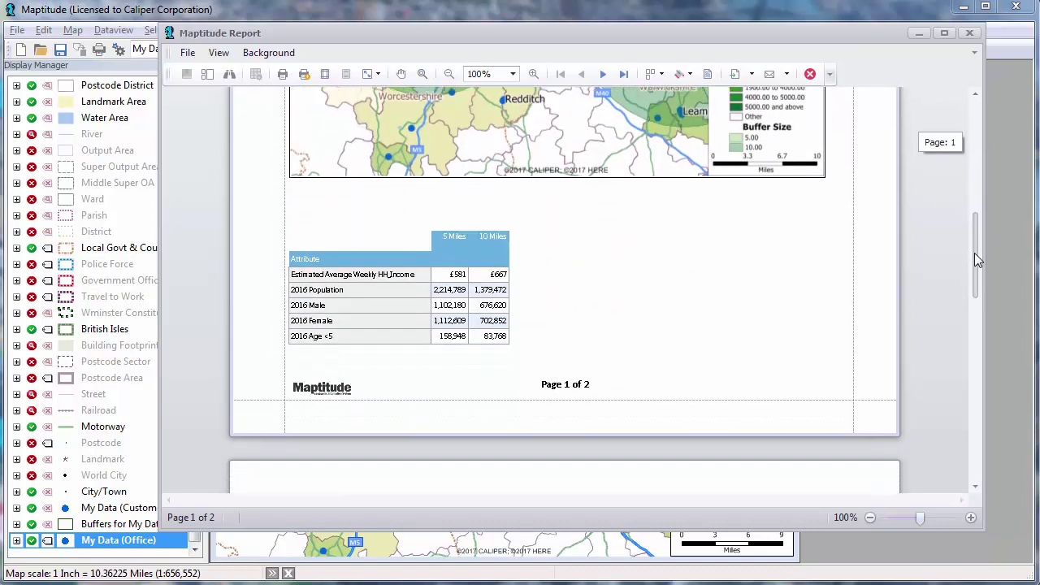
pyautogui.moveTo(977, 259); pyautogui.dragTo(973, 360)
pyautogui.click(968, 34)
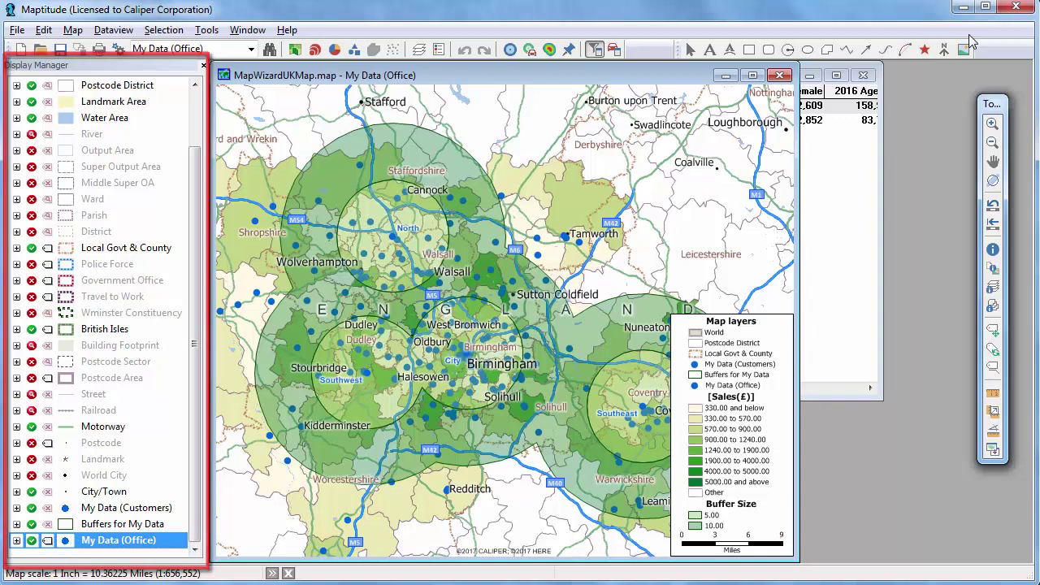
# Change the office symbols to dark-red bullseyes at size 11.
pyautogui.click(65, 540)
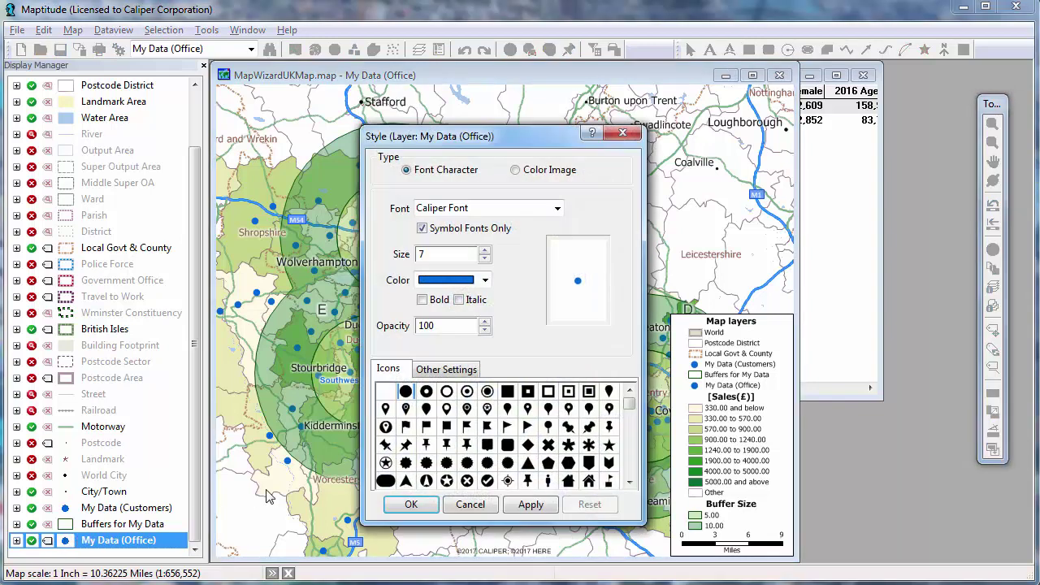
pyautogui.click(488, 393)
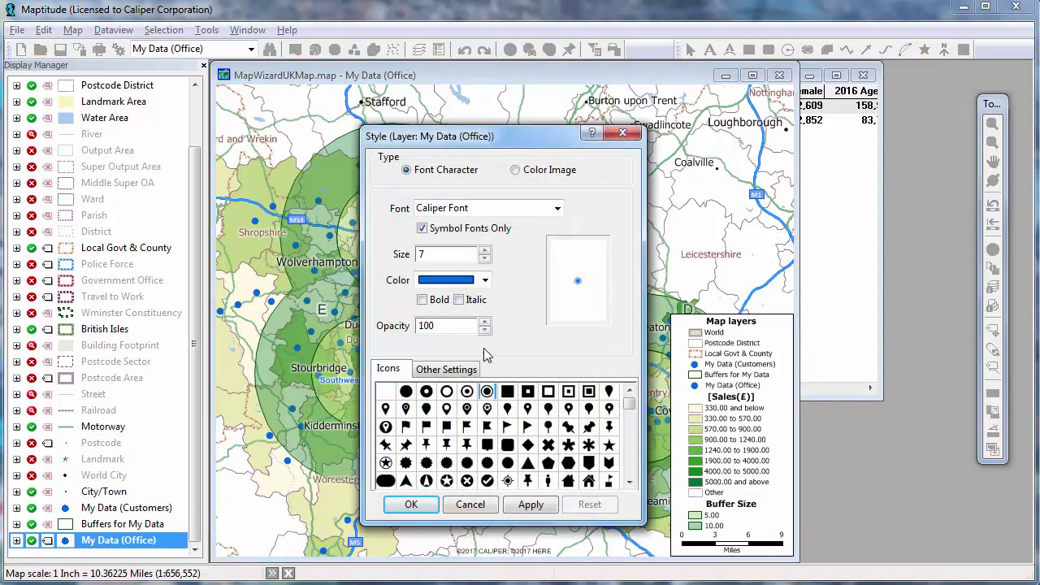
pyautogui.click(485, 250)
pyautogui.click(485, 250)
pyautogui.click(485, 250)
pyautogui.click(485, 250)
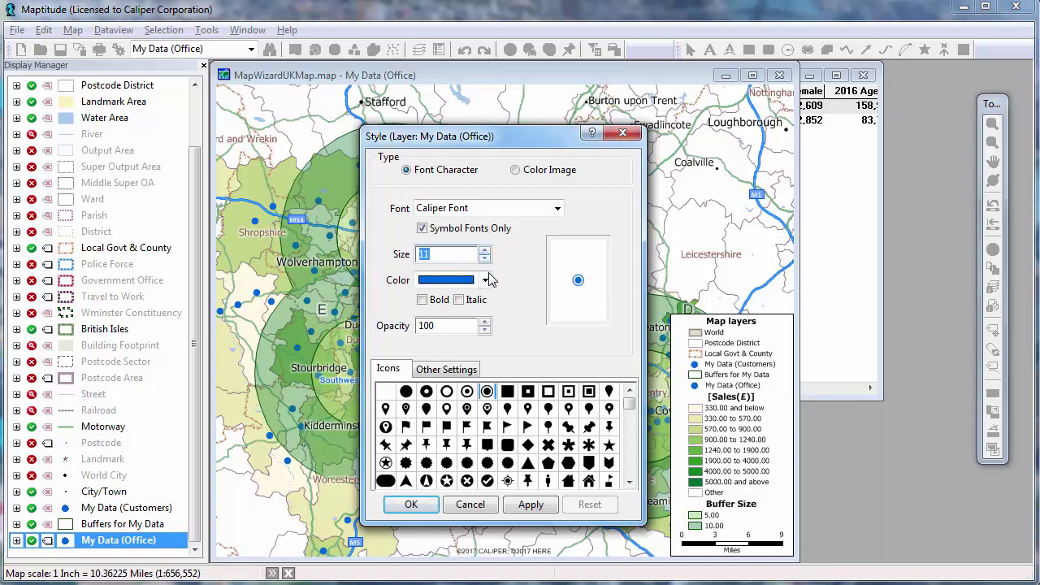
pyautogui.click(484, 279)
pyautogui.scroll(2, 486, 313)
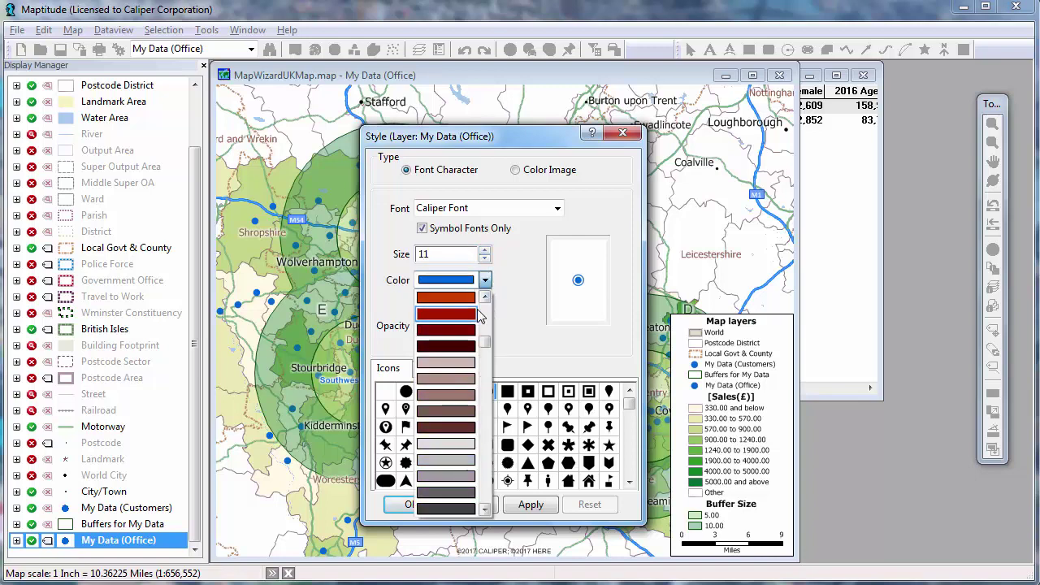
pyautogui.click(445, 314)
pyautogui.click(410, 505)
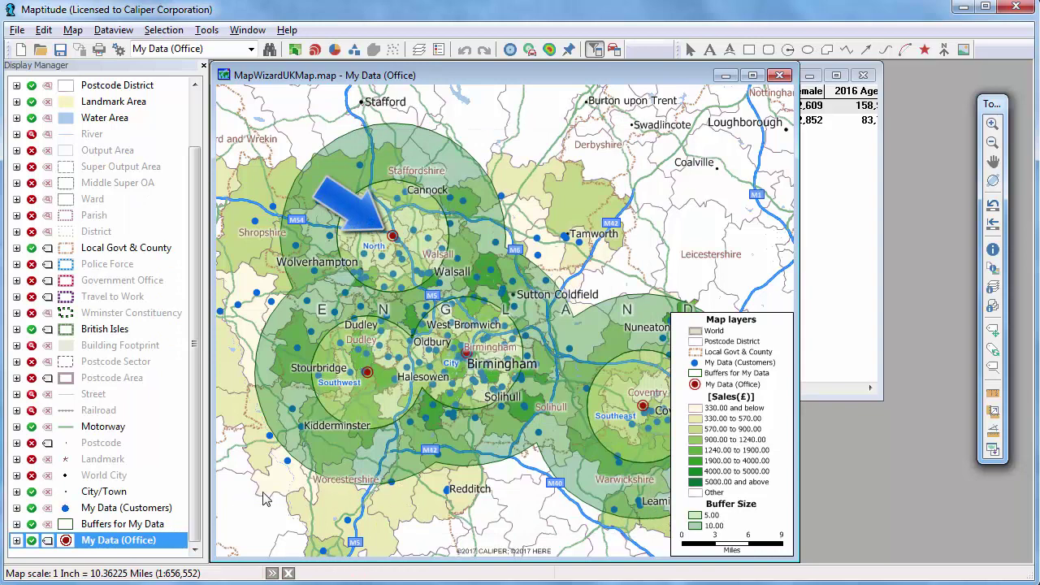
# Make the office name labels 16-point dark red.
pyautogui.click(51, 545)
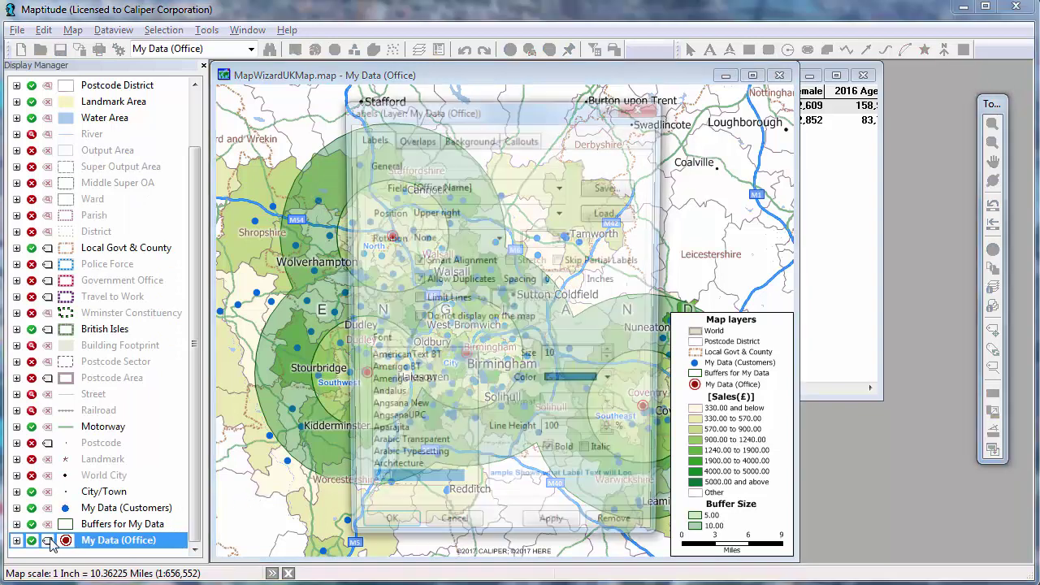
pyautogui.click(613, 354)
pyautogui.click(613, 354)
pyautogui.click(613, 384)
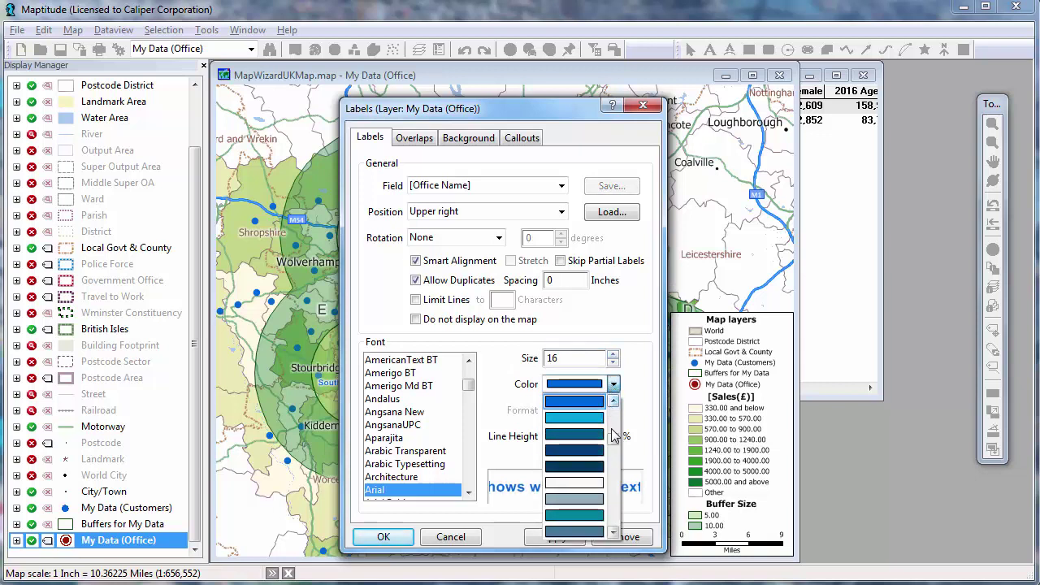
pyautogui.click(615, 439)
pyautogui.scroll(-3, 615, 440)
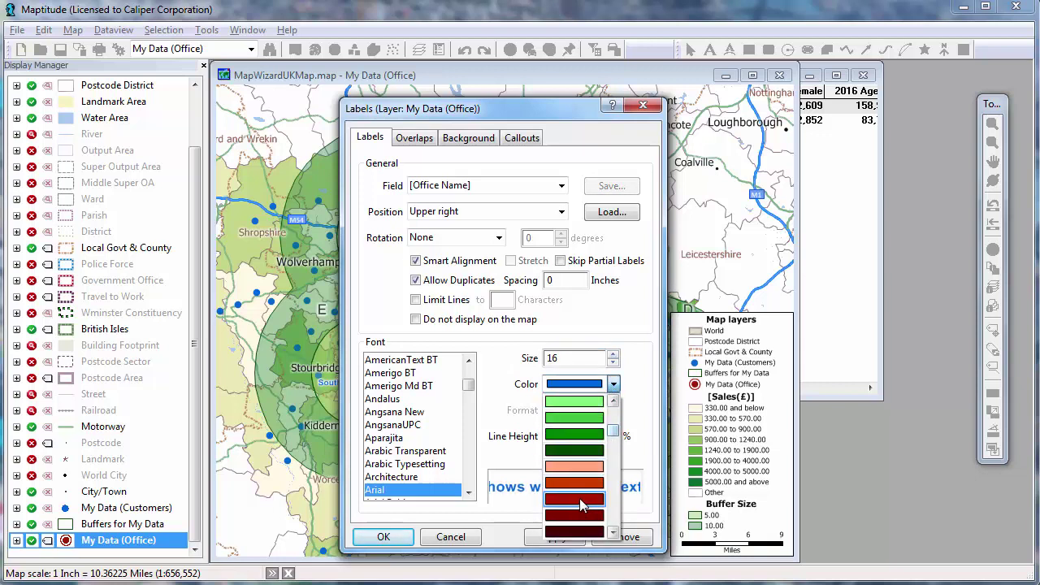
pyautogui.click(580, 499)
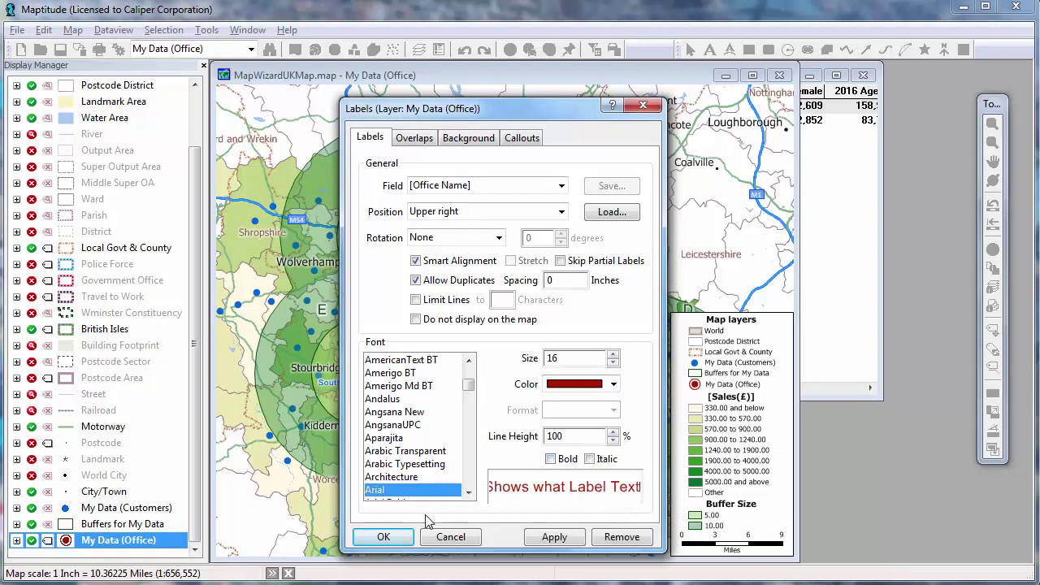
pyautogui.click(383, 537)
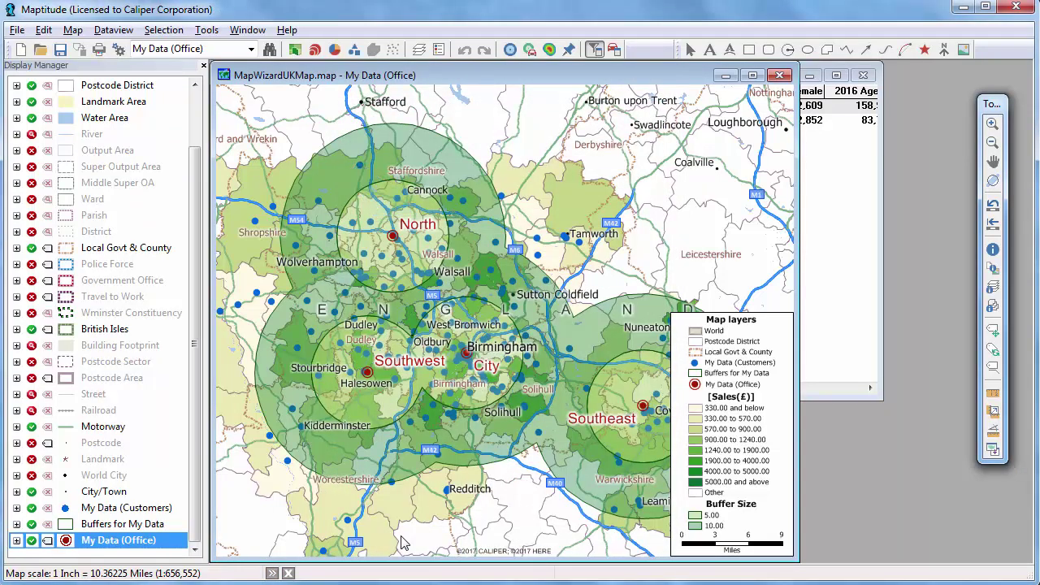
# Give the 10.00 class of the Buffer Size theme an orange fill.
pyautogui.click(17, 524)
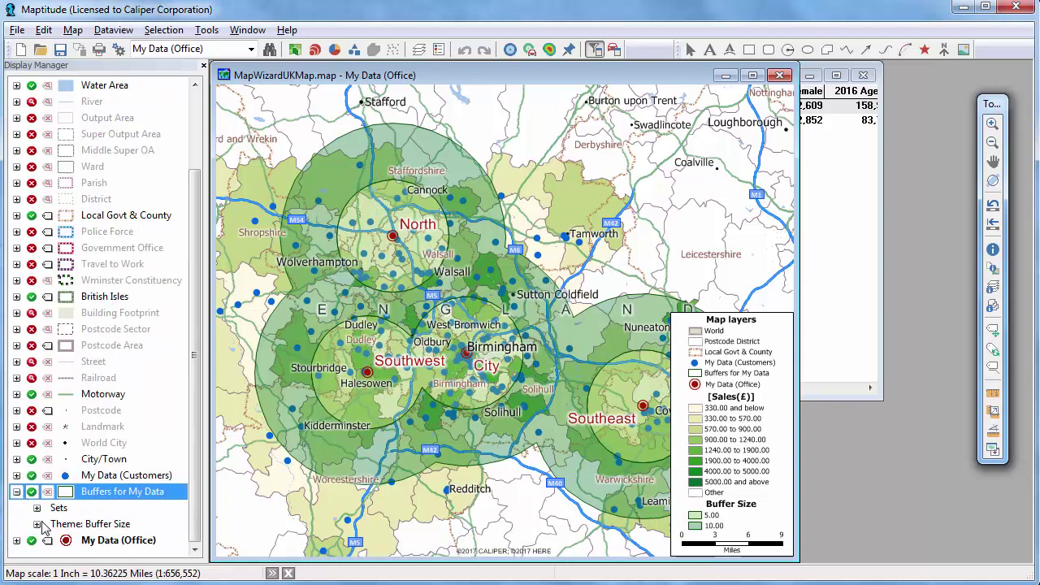
pyautogui.click(37, 523)
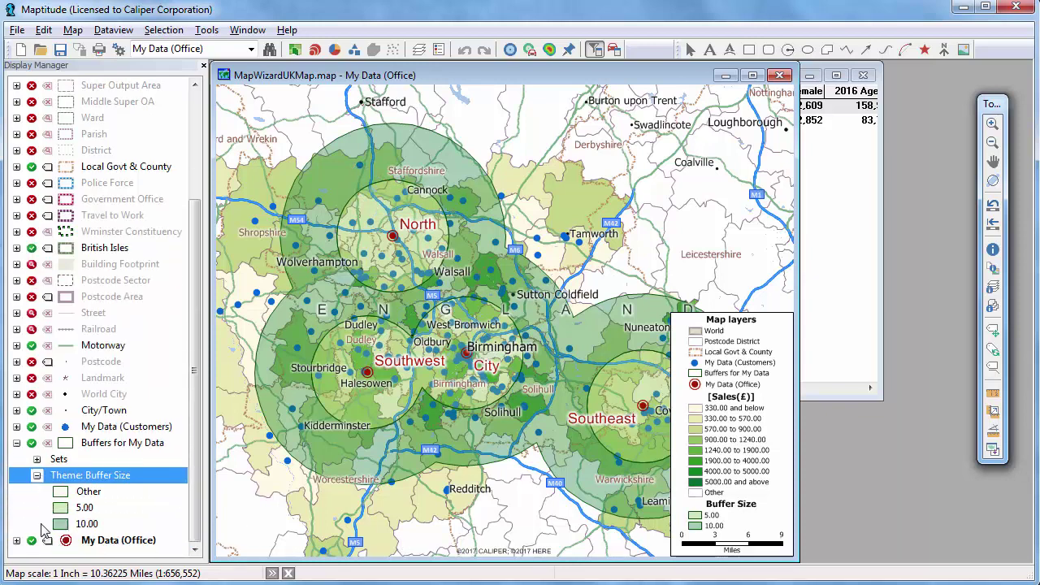
pyautogui.doubleClick(60, 524)
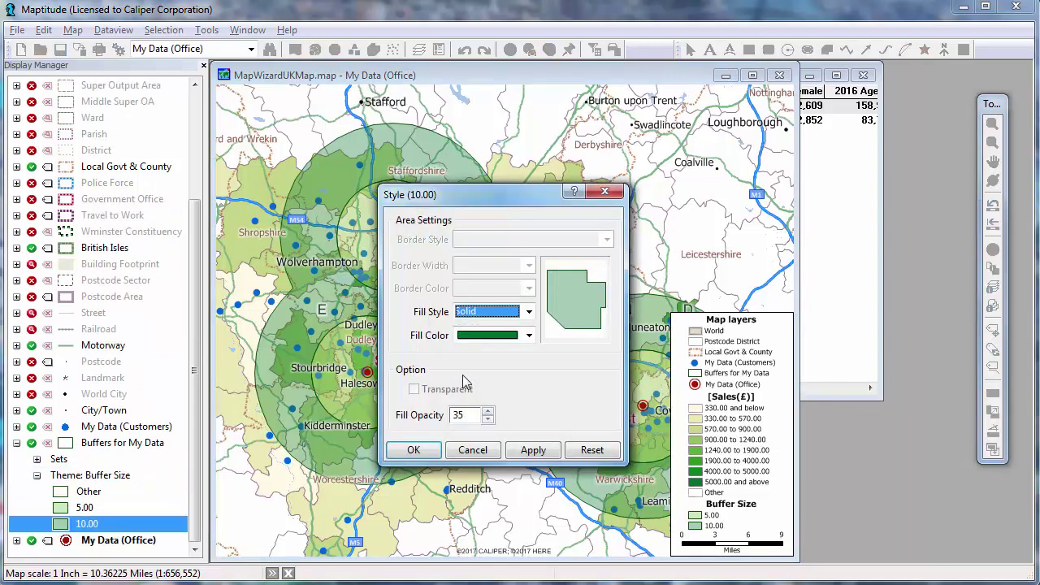
pyautogui.click(488, 336)
pyautogui.scroll(-5, 511, 414)
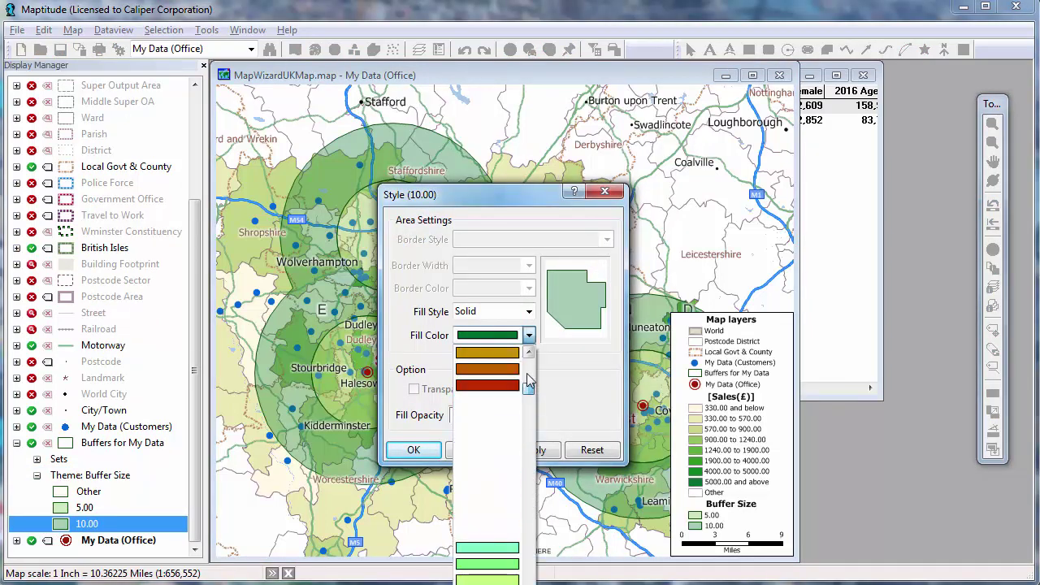
pyautogui.click(512, 406)
pyautogui.click(413, 450)
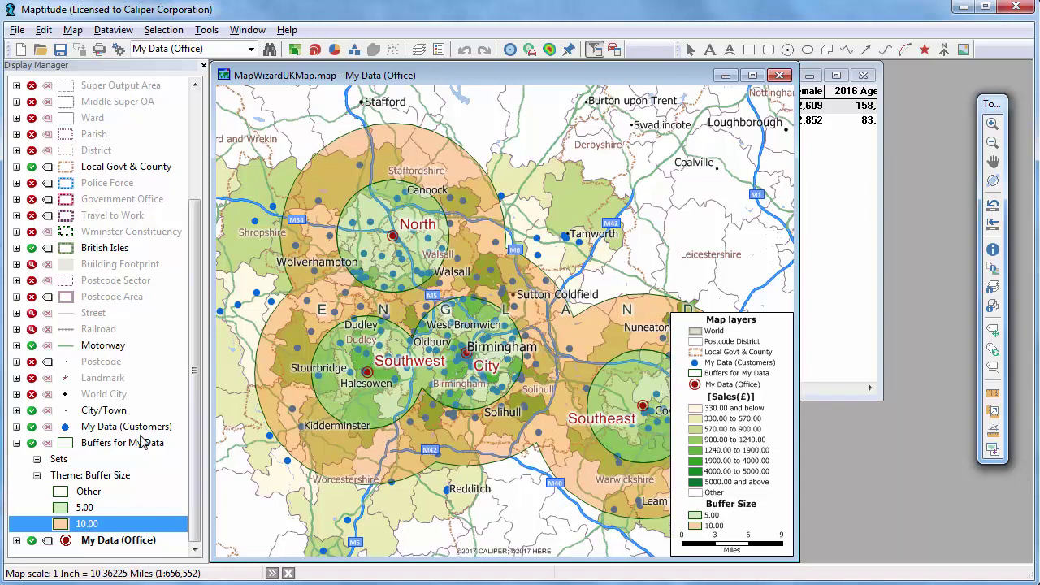
# Hide the Buffers and Postcode District layers in the Display Manager.
pyautogui.click(31, 444)
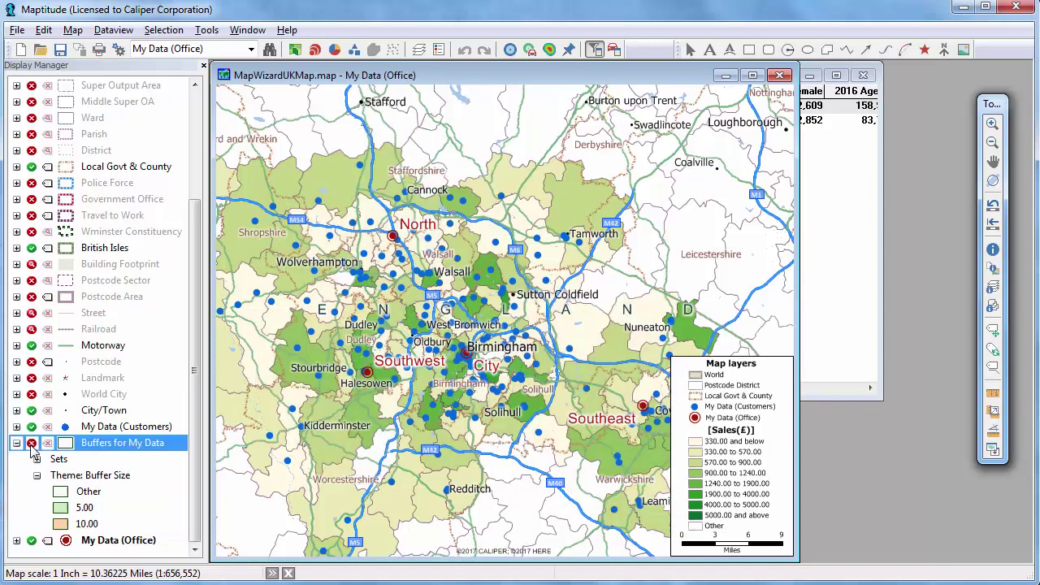
pyautogui.moveTo(194, 292); pyautogui.dragTo(203, 162)
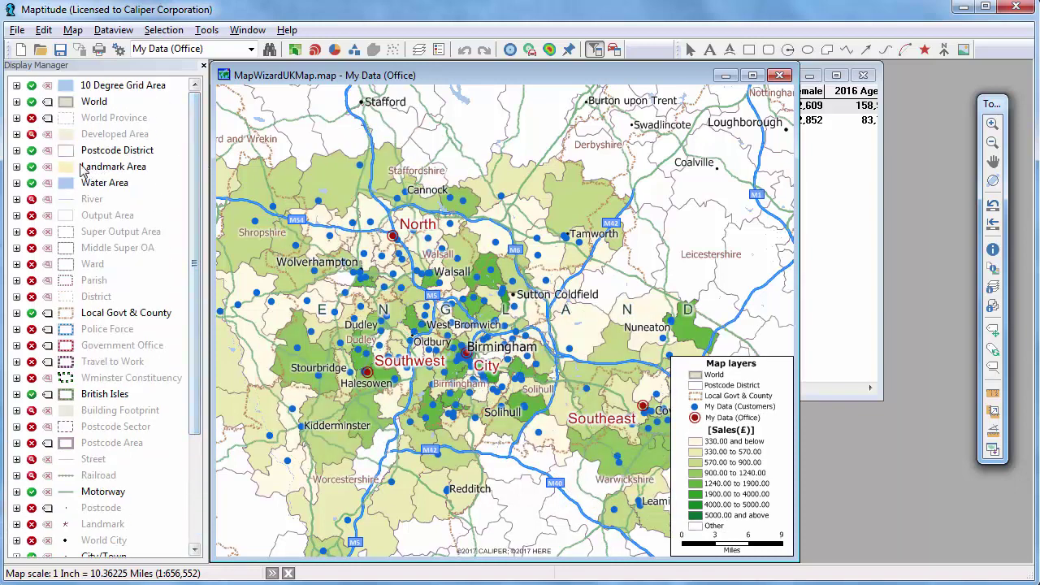
pyautogui.click(32, 151)
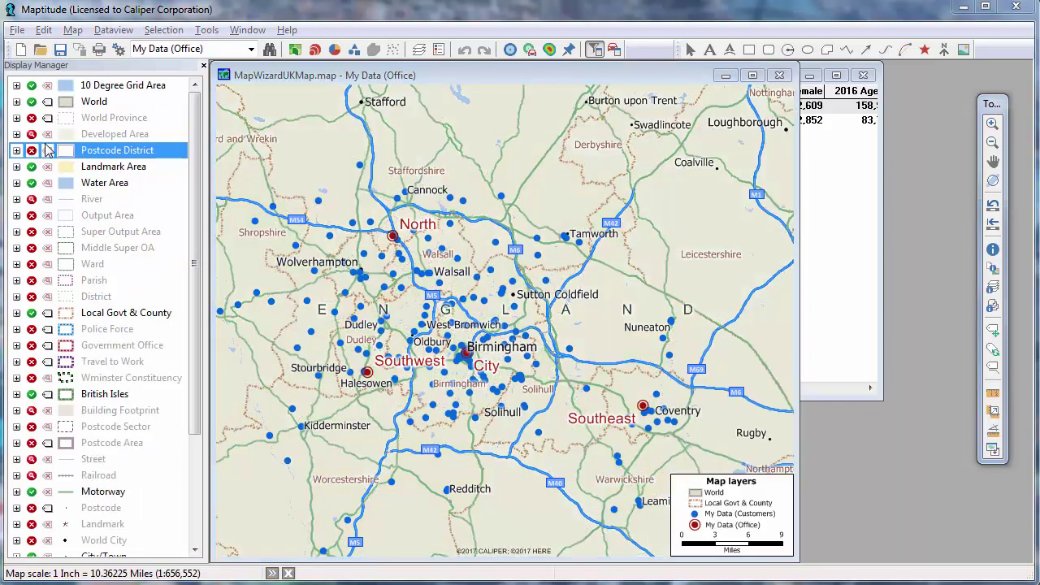
pyautogui.click(528, 51)
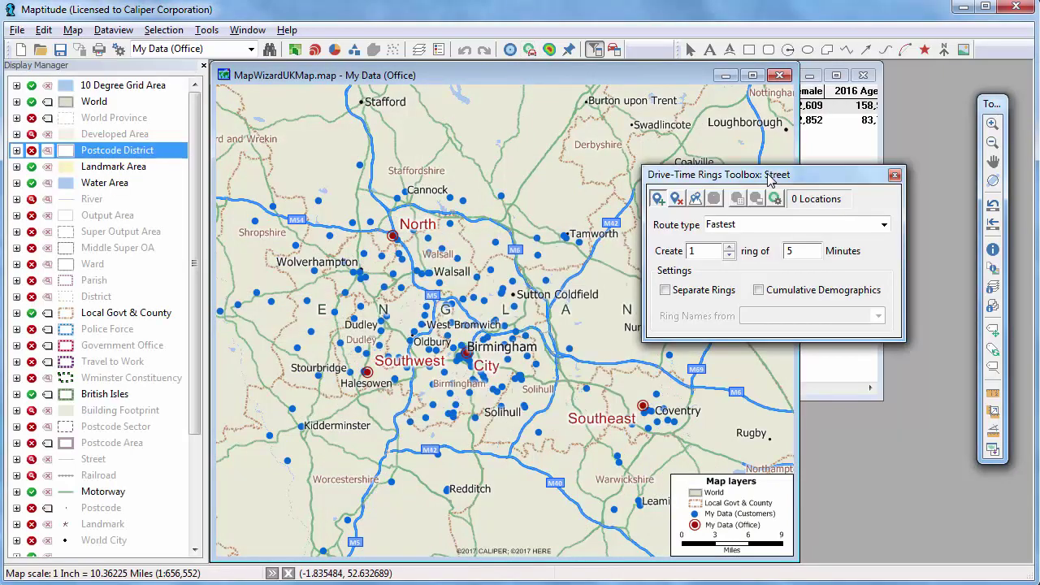
# Set up three 10-minute drive-time rings centred on the My Data (Office) locations.
pyautogui.click(696, 199)
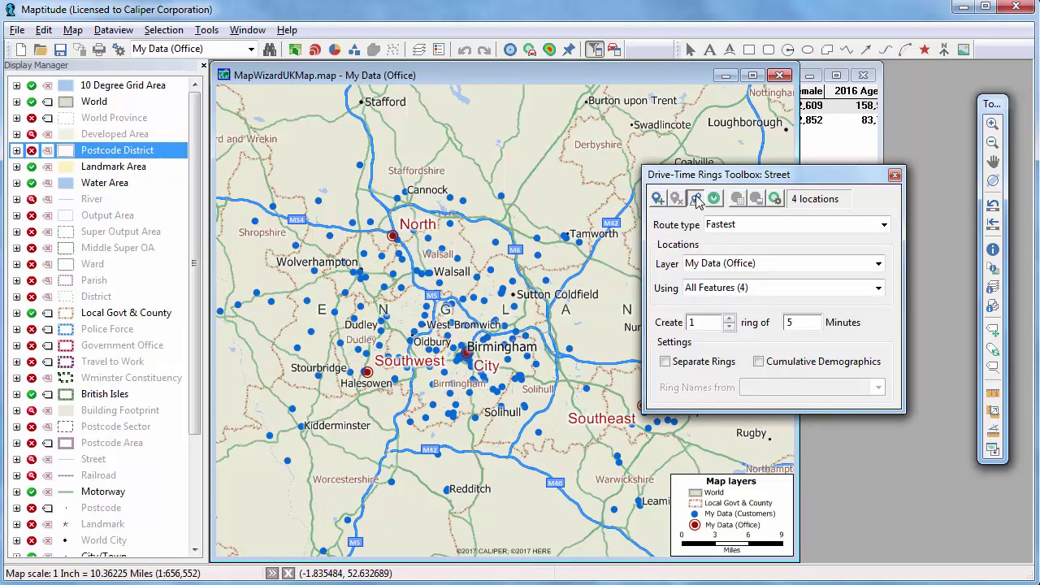
pyautogui.click(730, 319)
pyautogui.click(729, 319)
pyautogui.click(788, 323)
pyautogui.click(775, 199)
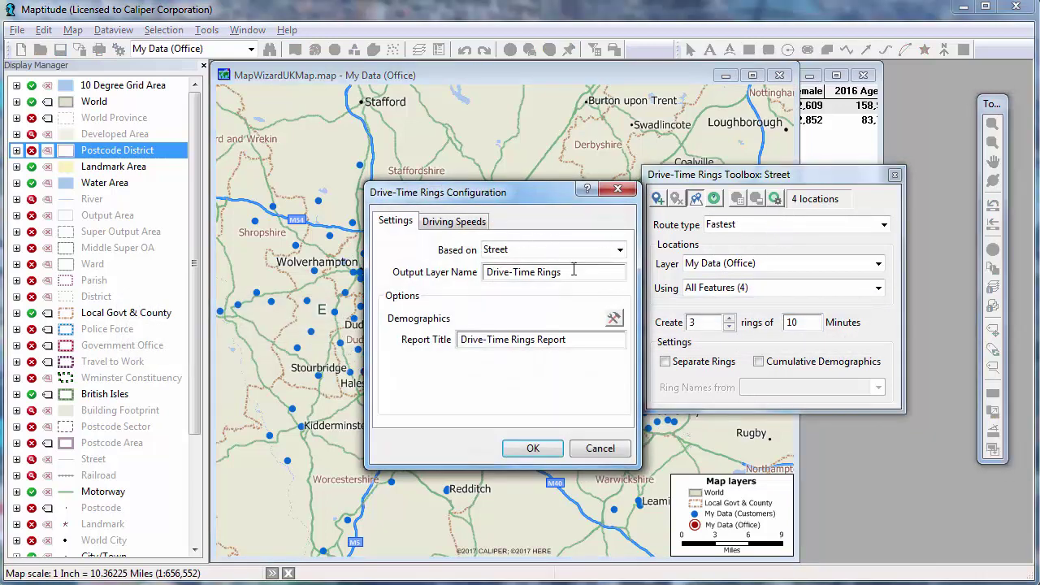
# Sum Sales(£) from My Data (Customers) in each ring, then generate the rings and demographics.
pyautogui.click(614, 319)
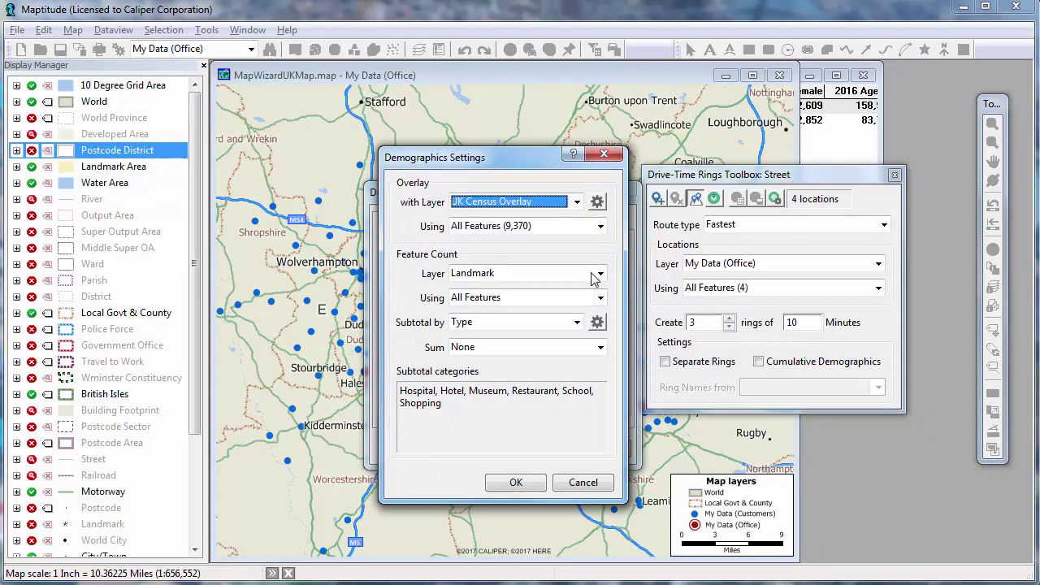
pyautogui.click(600, 273)
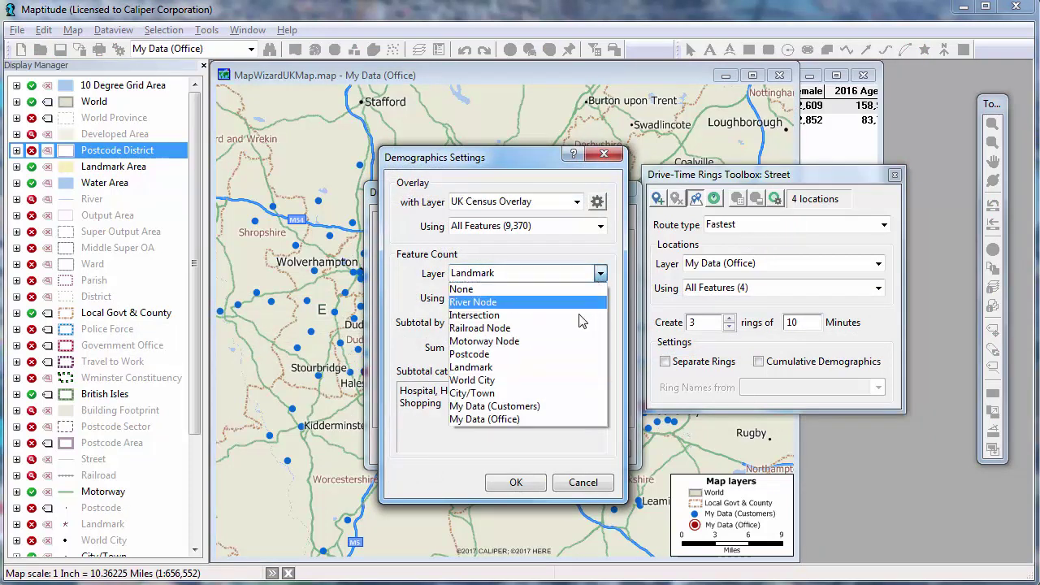
pyautogui.click(555, 405)
pyautogui.click(547, 349)
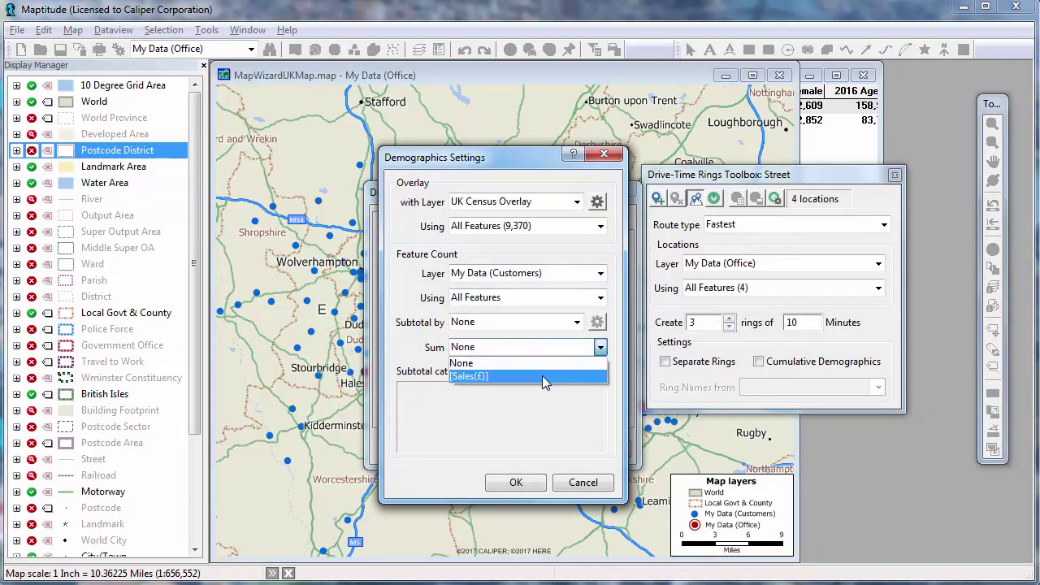
pyautogui.click(541, 376)
pyautogui.click(520, 483)
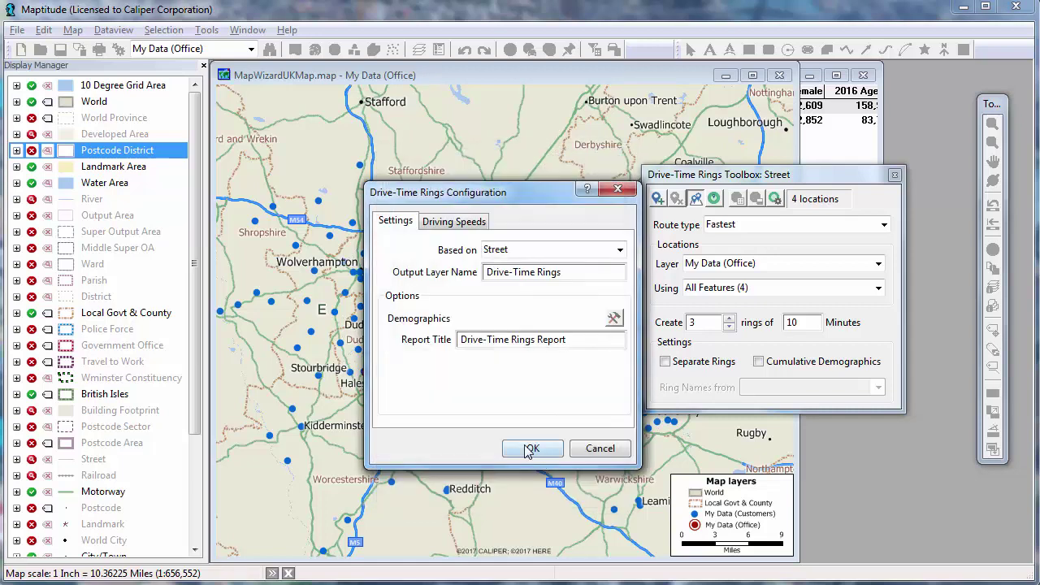
pyautogui.click(536, 448)
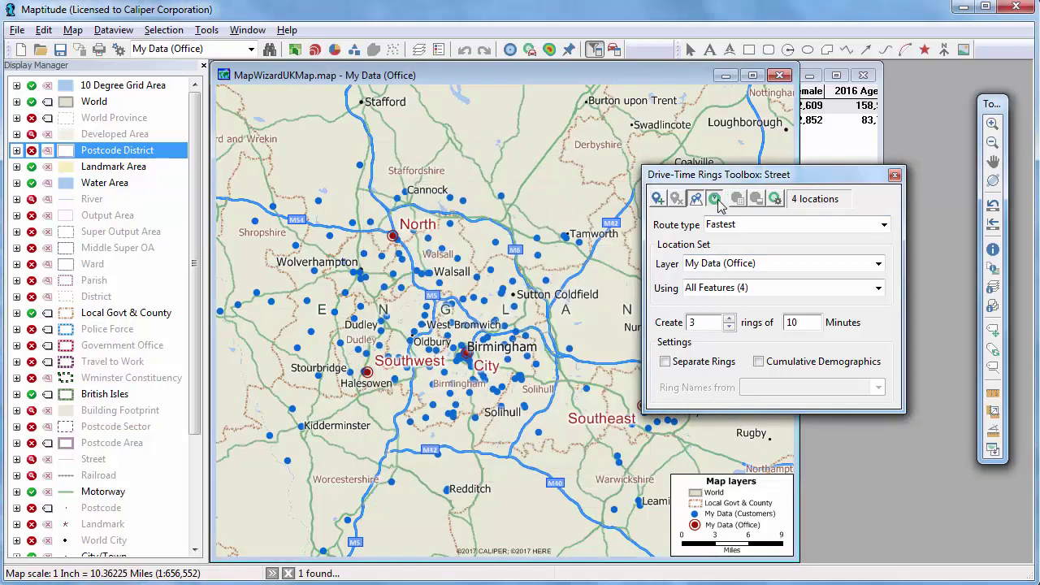
pyautogui.click(715, 201)
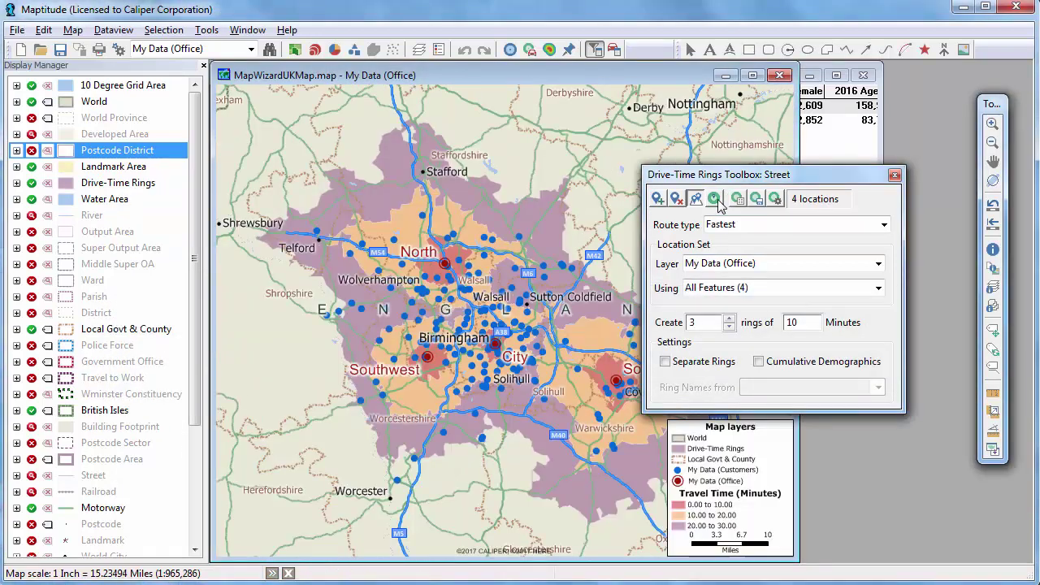
pyautogui.click(736, 200)
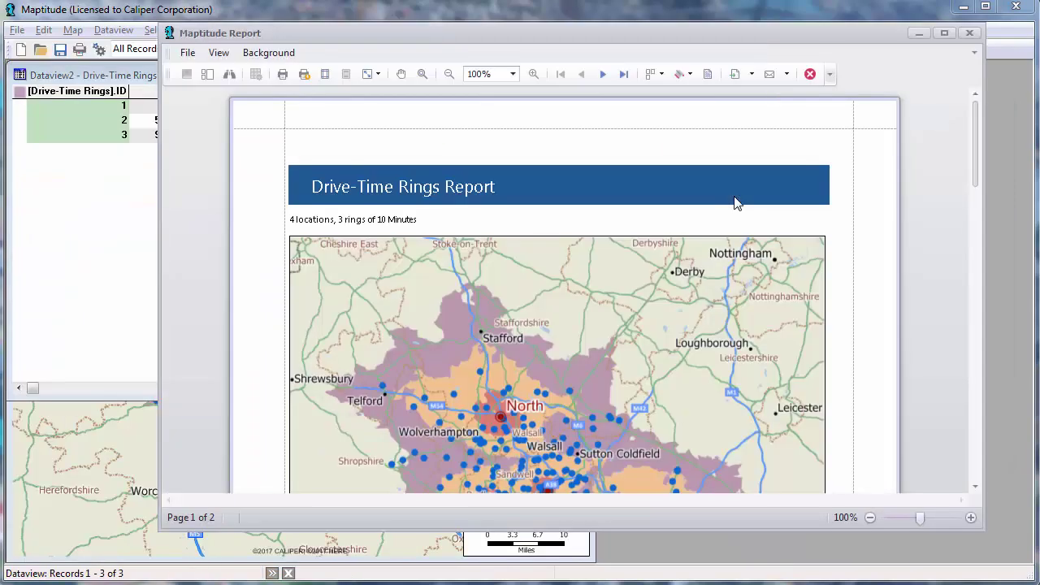
pyautogui.moveTo(975, 134); pyautogui.dragTo(971, 420)
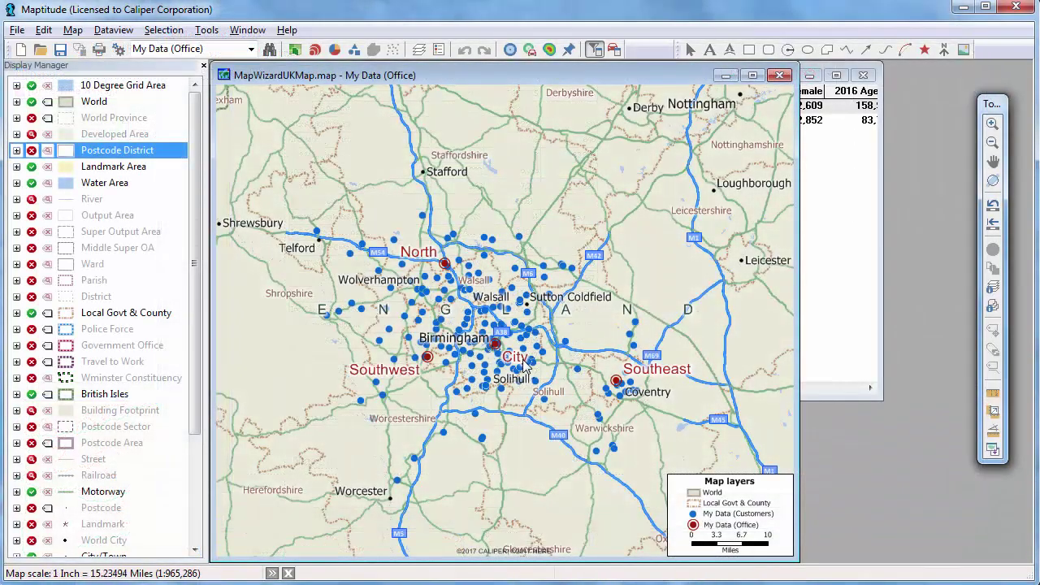
# Create a travel-time Matrix from My Data (Customers) to the offices, opened in Excel.
pyautogui.click(203, 33)
pyautogui.moveTo(252, 67)
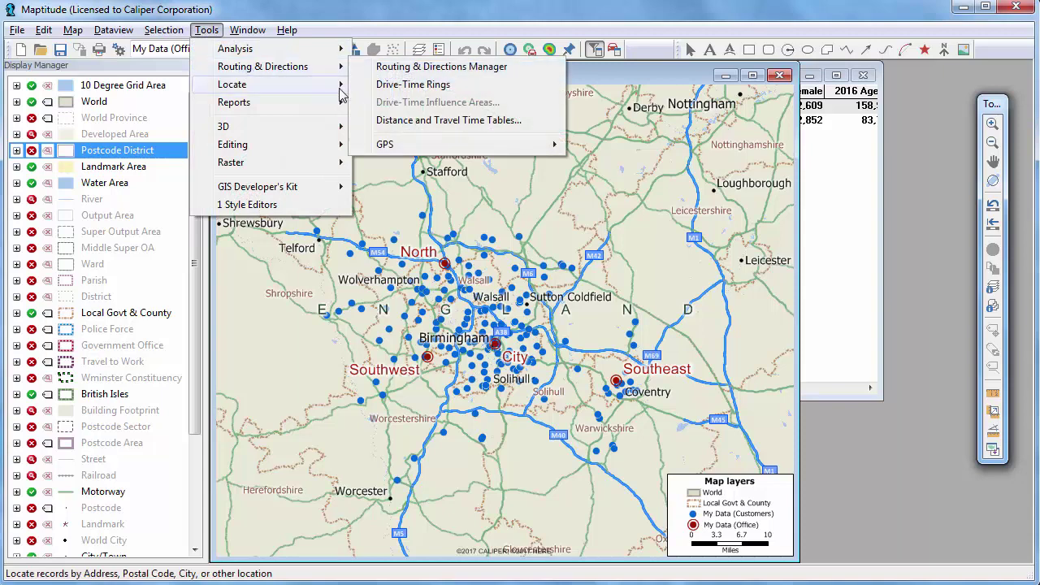
pyautogui.click(423, 121)
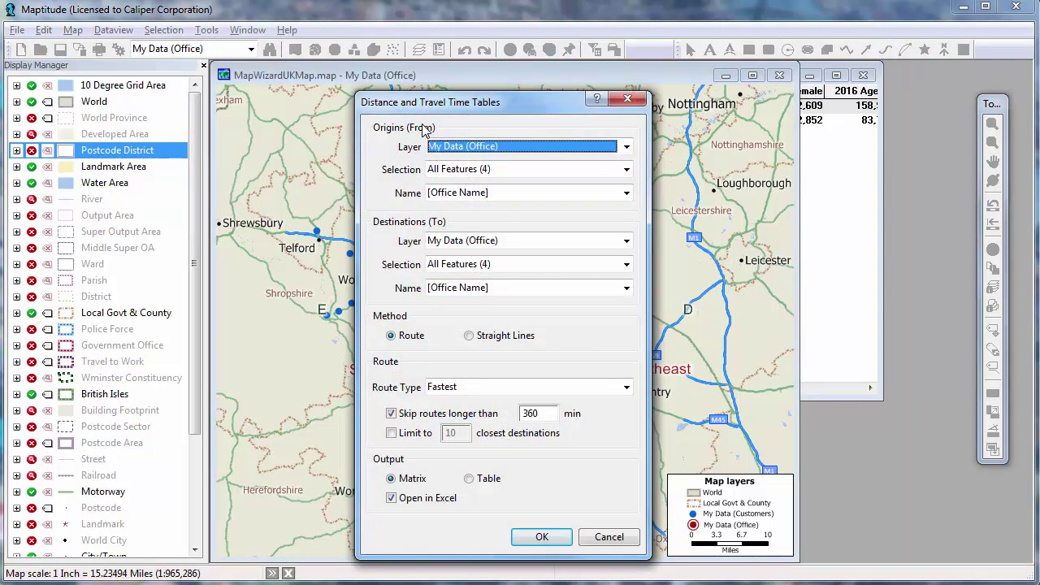
pyautogui.click(458, 148)
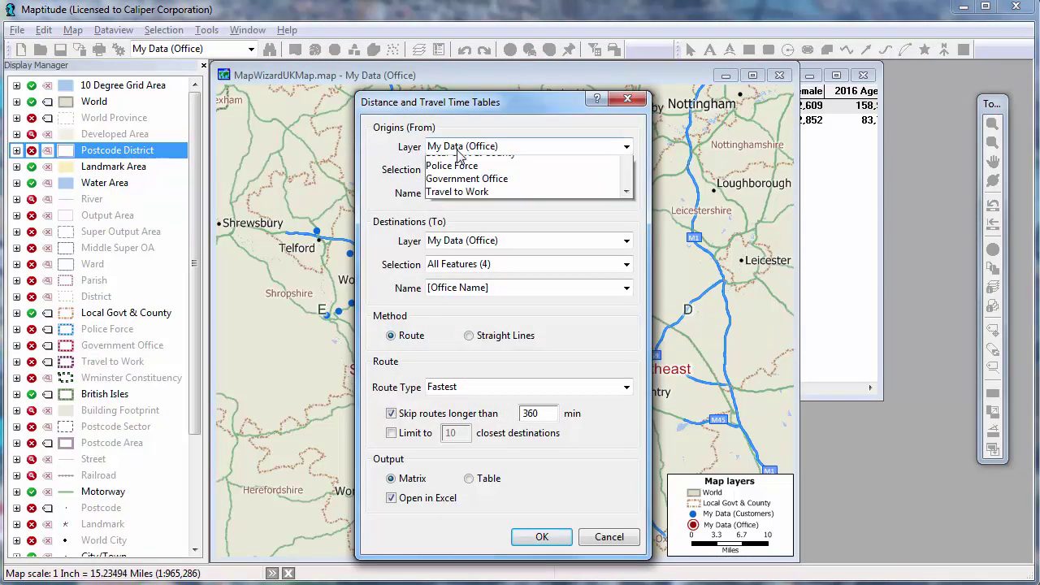
pyautogui.scroll(1, 462, 162)
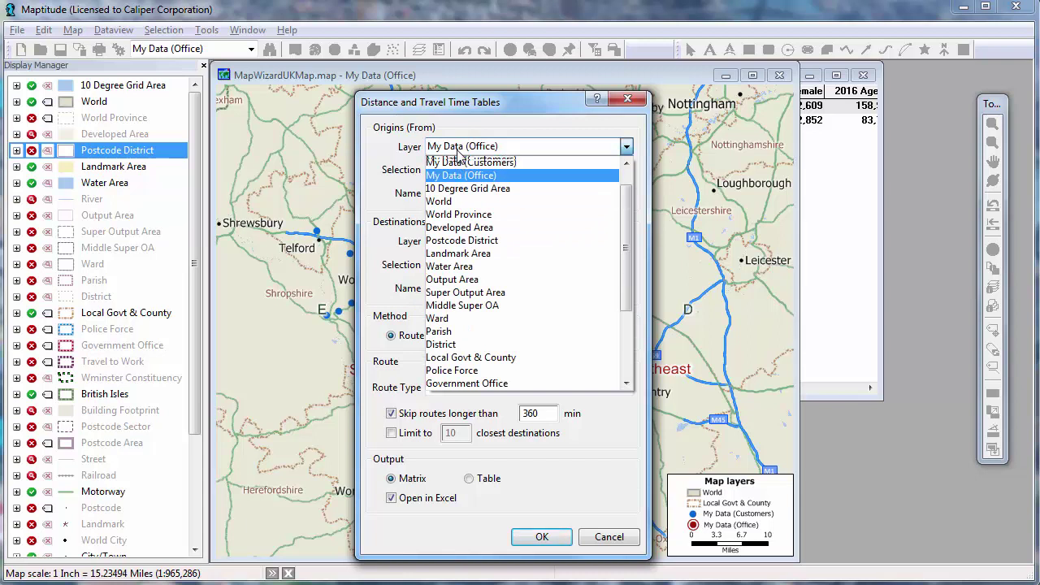
pyautogui.click(469, 189)
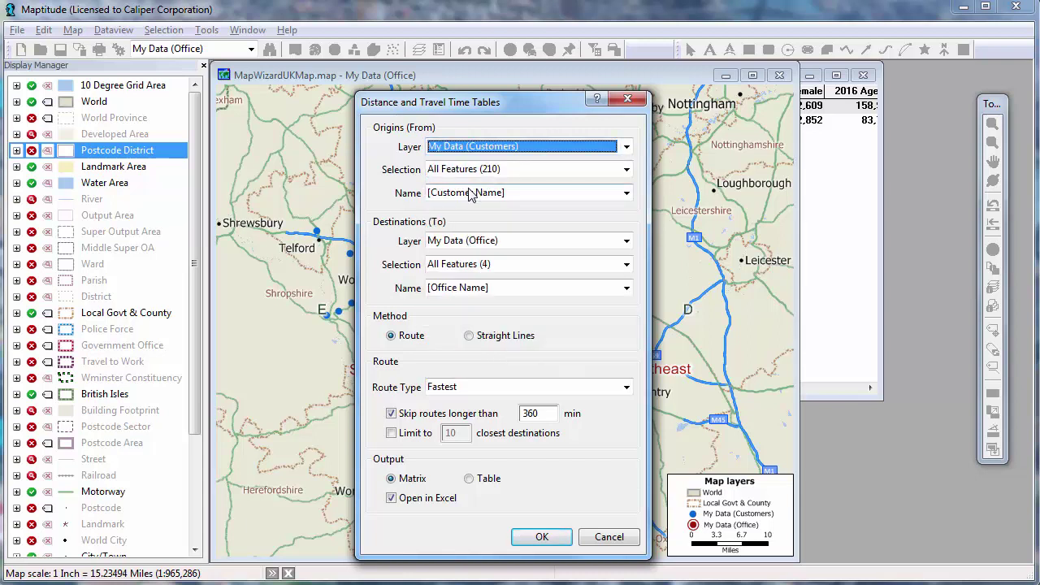
pyautogui.click(541, 538)
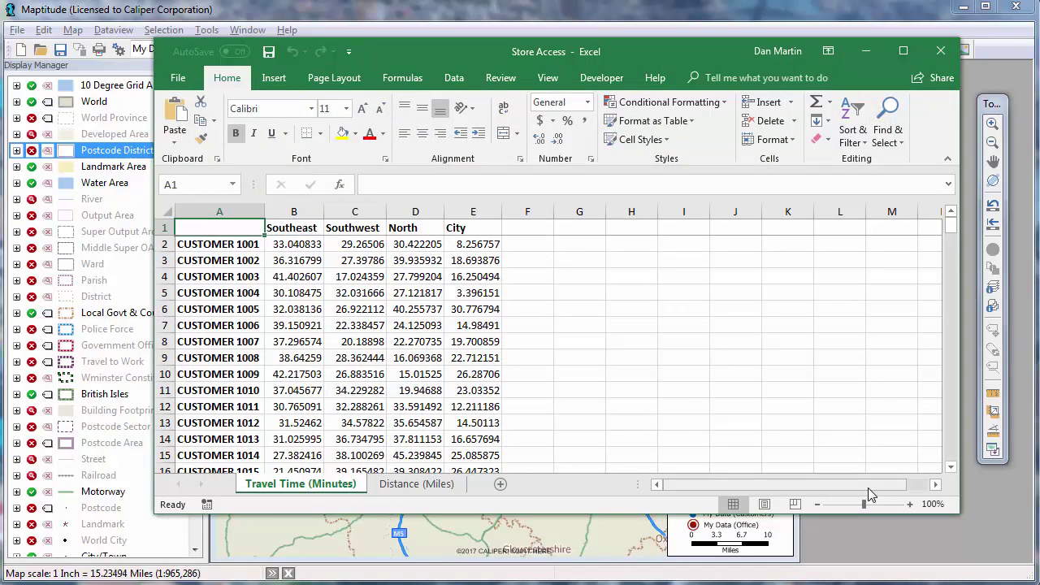
# Close the Store Access workbook in Excel.
pyautogui.click(940, 52)
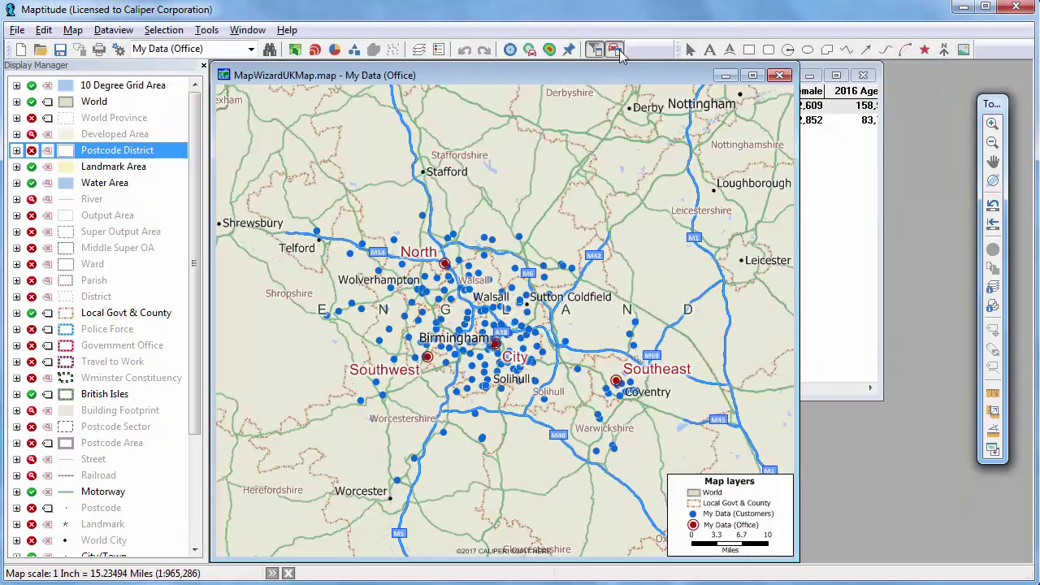
# Optimize the four-office route to 95.8 miles, zoom in, and expand the Southeast stop's directions.
pyautogui.click(616, 51)
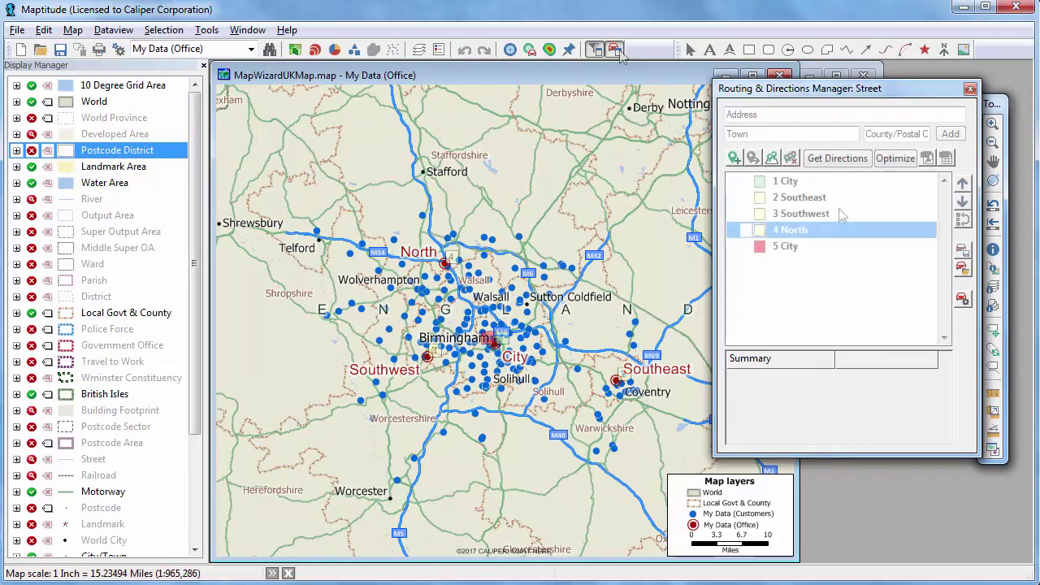
pyautogui.click(894, 162)
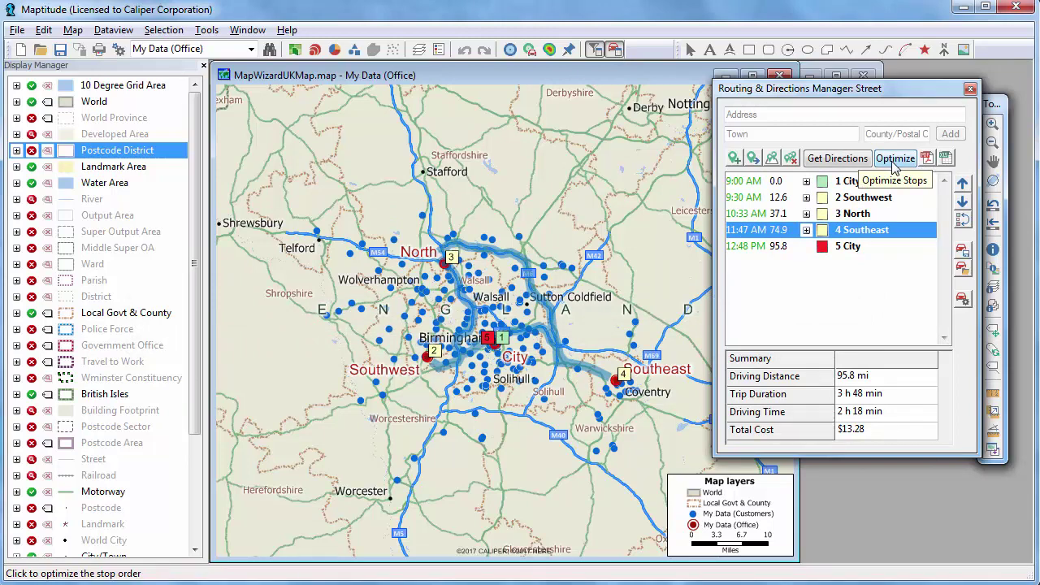
pyautogui.click(990, 123)
pyautogui.moveTo(396, 218); pyautogui.dragTo(591, 354)
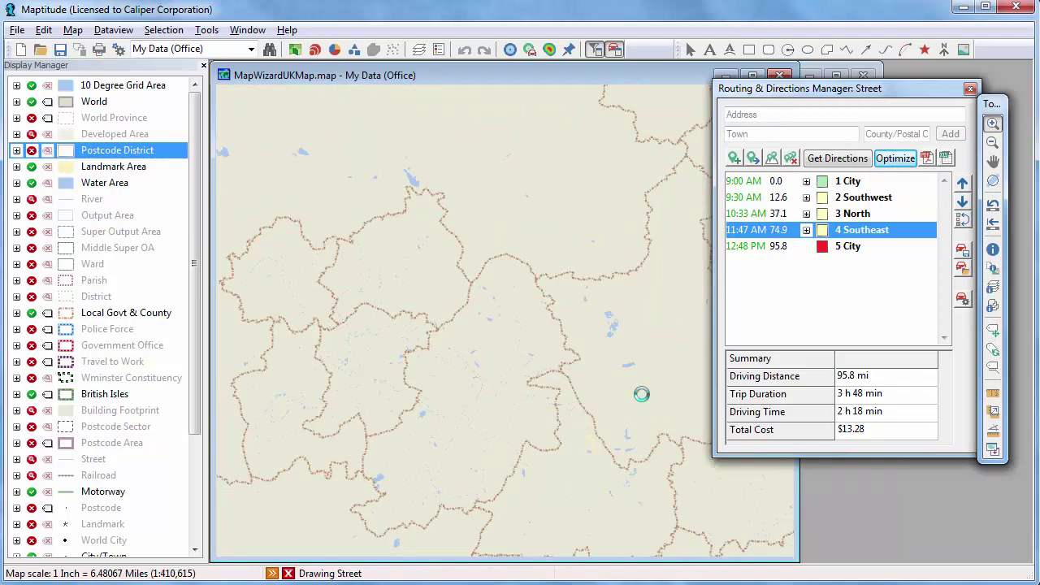
pyautogui.click(806, 230)
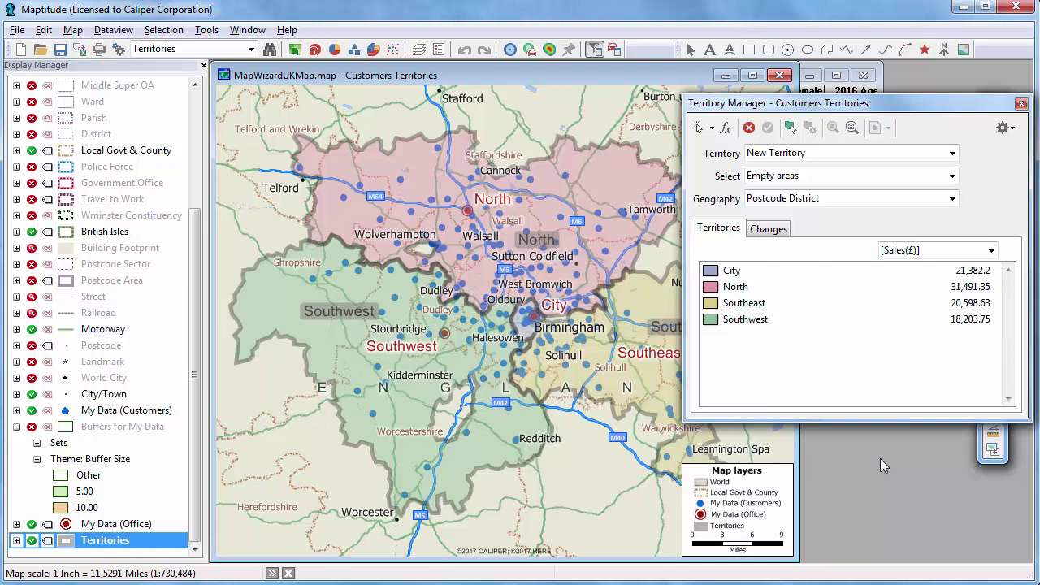
# Edit the Southwest territory with Any area selection, preventing overlaps, and sales changes shown.
pyautogui.click(841, 154)
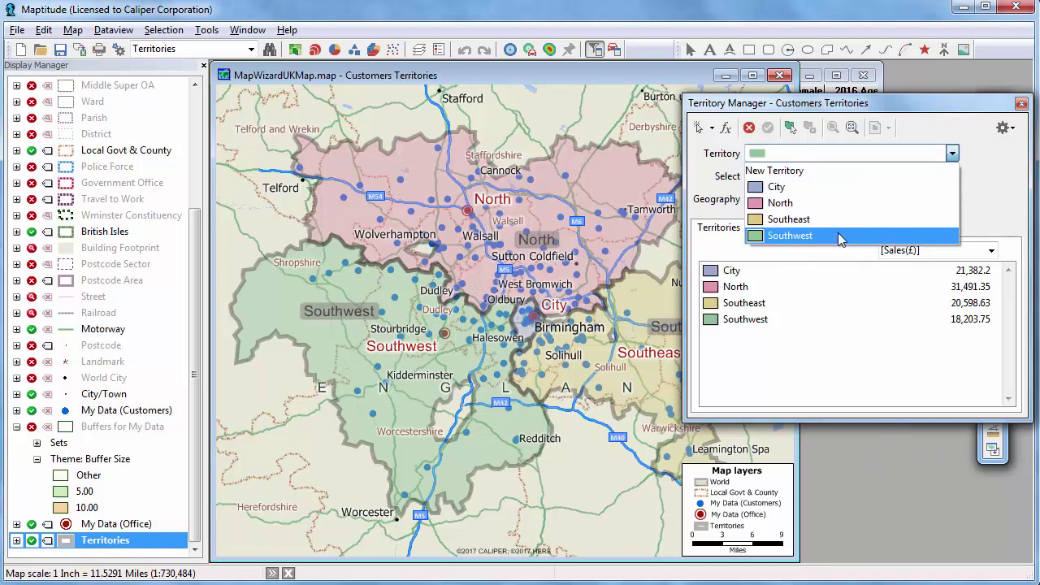
pyautogui.click(841, 235)
pyautogui.click(816, 177)
pyautogui.click(816, 205)
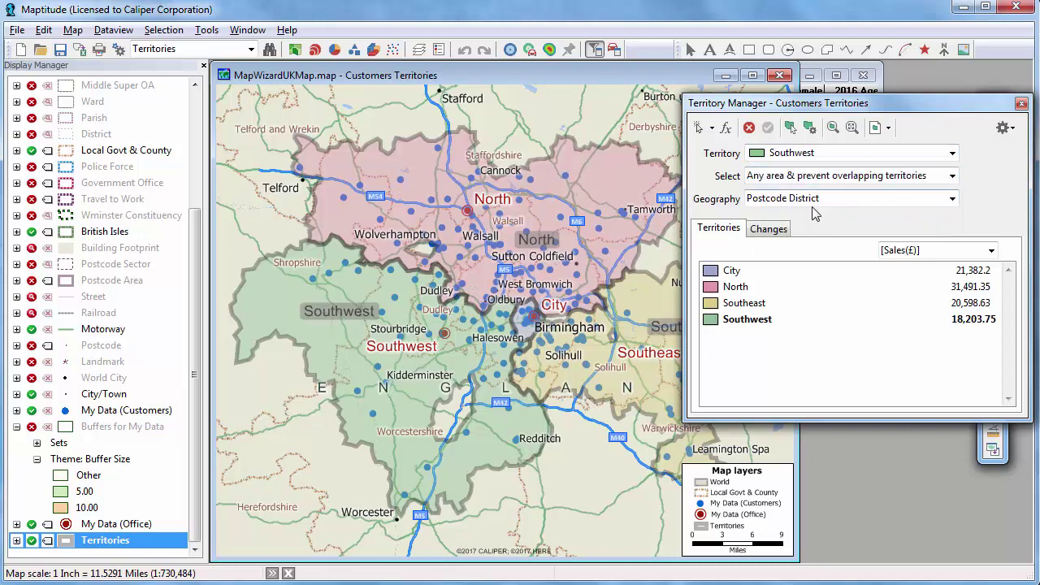
pyautogui.click(756, 234)
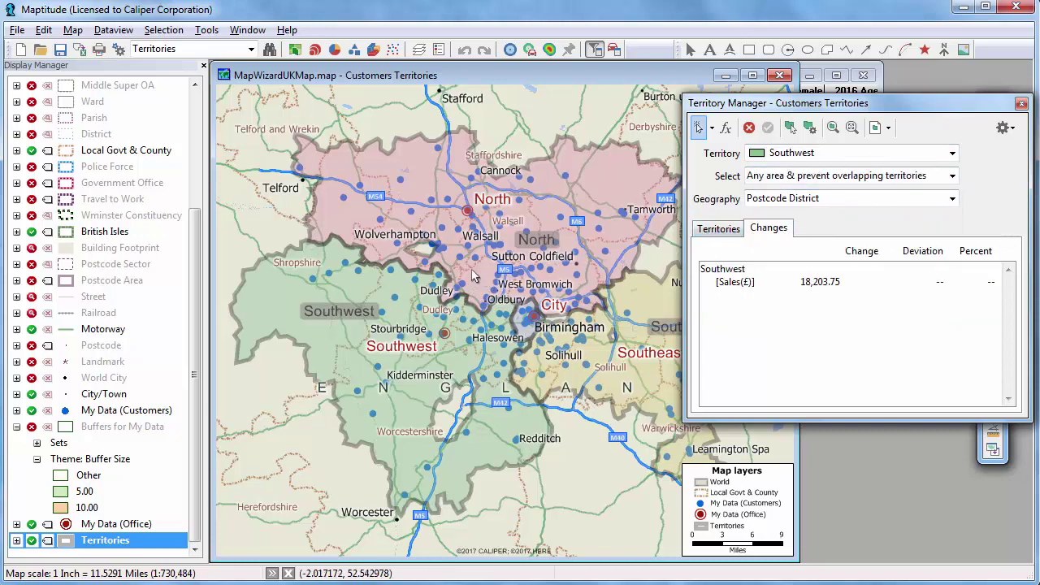
# Add districts near Wolverhampton, Dudley, Oldbury and West Bromwich to Southwest and apply.
pyautogui.click(437, 262)
pyautogui.click(465, 267)
pyautogui.click(469, 281)
pyautogui.click(451, 293)
pyautogui.click(487, 294)
pyautogui.click(491, 292)
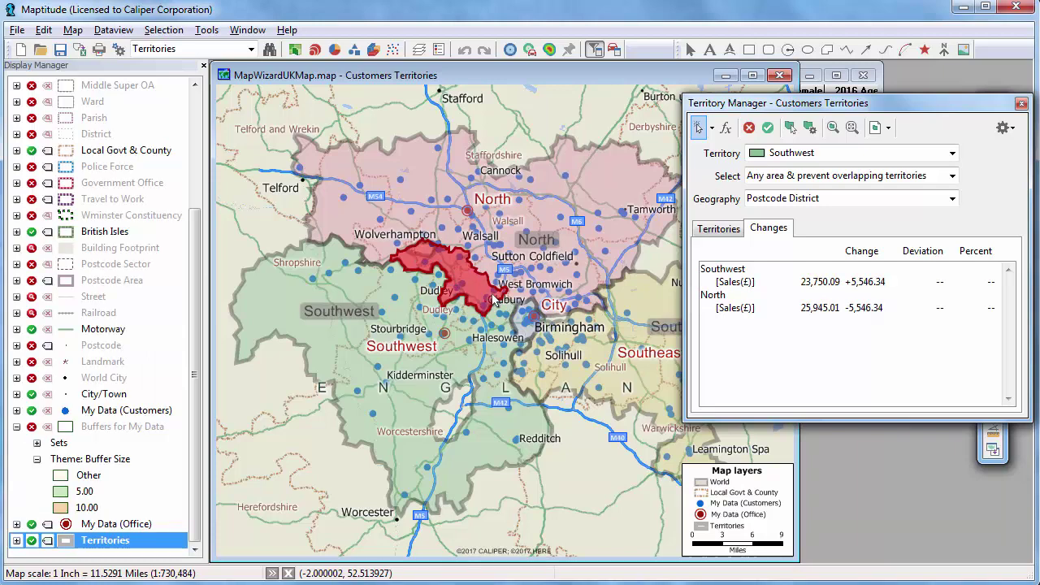
pyautogui.click(499, 296)
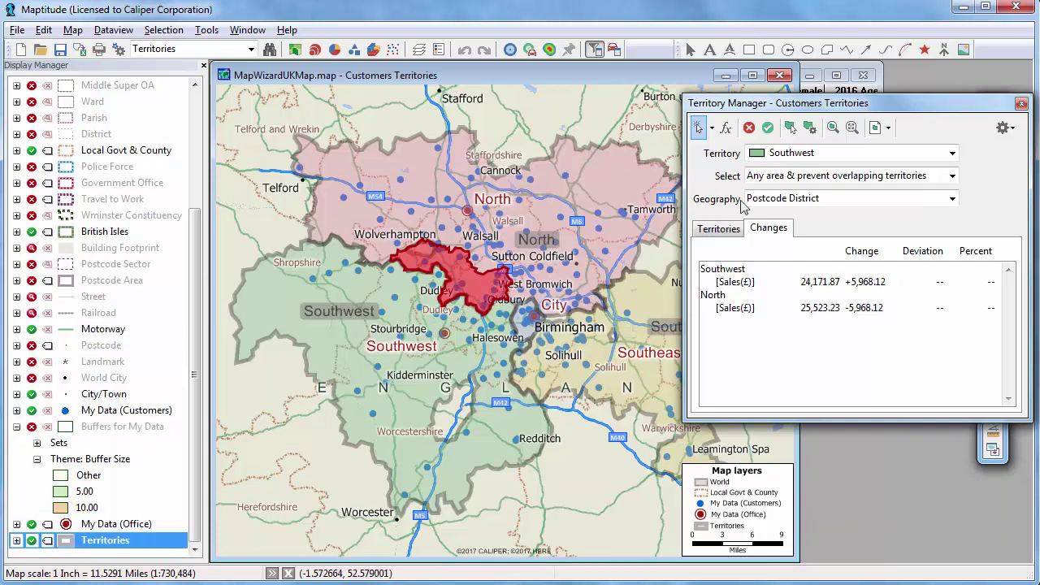
pyautogui.click(767, 128)
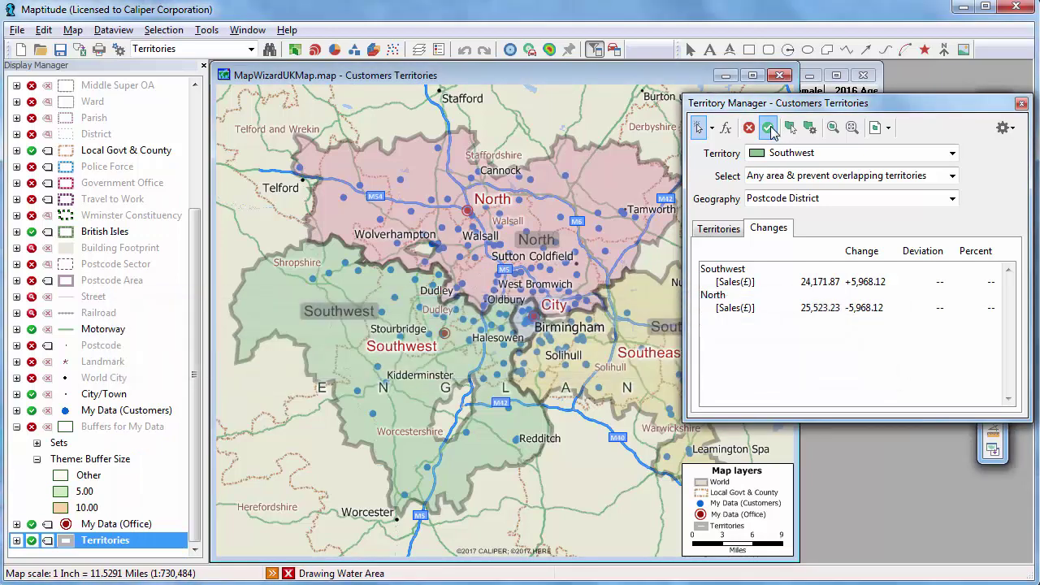
pyautogui.click(718, 230)
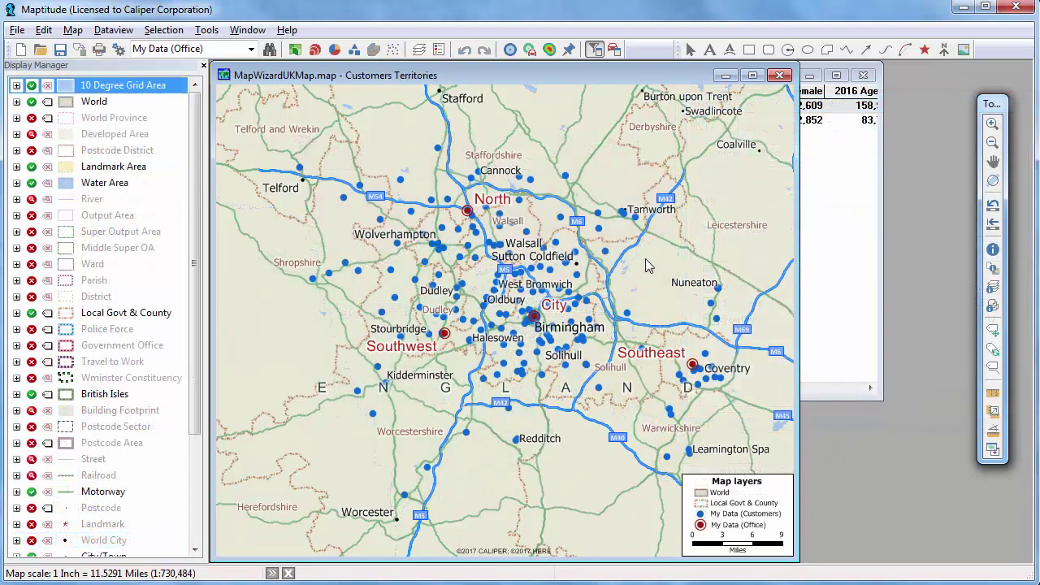
# Start Facility Location with customers as clients and offices as candidate facilities.
pyautogui.click(205, 30)
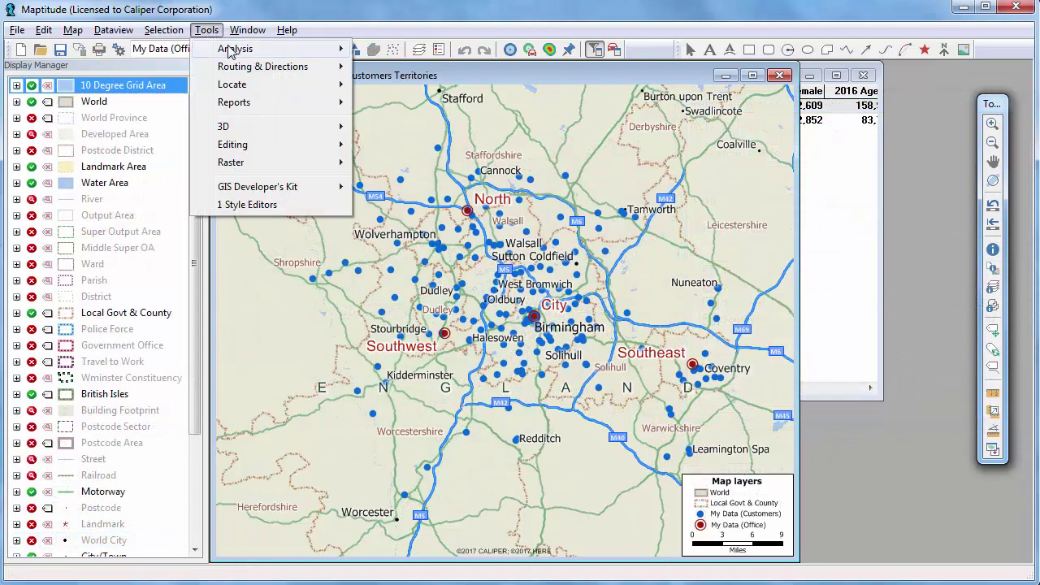
pyautogui.moveTo(268, 51)
pyautogui.click(396, 103)
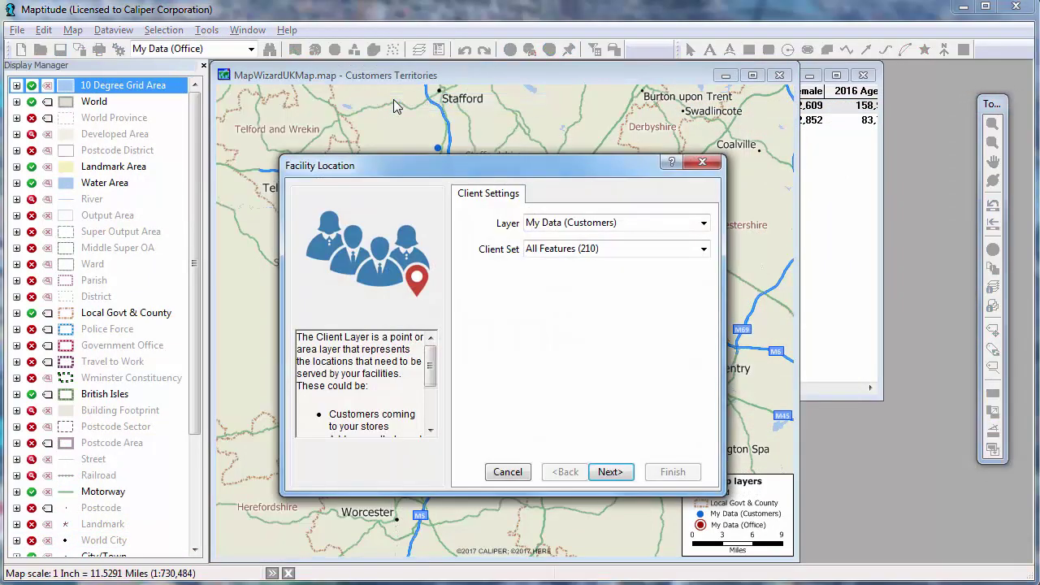
pyautogui.click(622, 481)
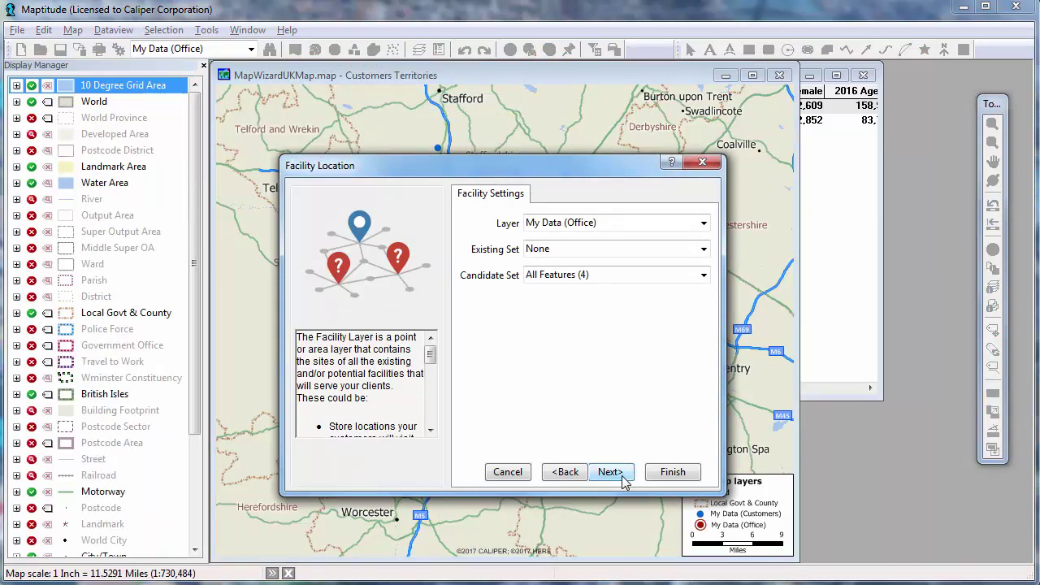
pyautogui.click(622, 481)
pyautogui.click(617, 477)
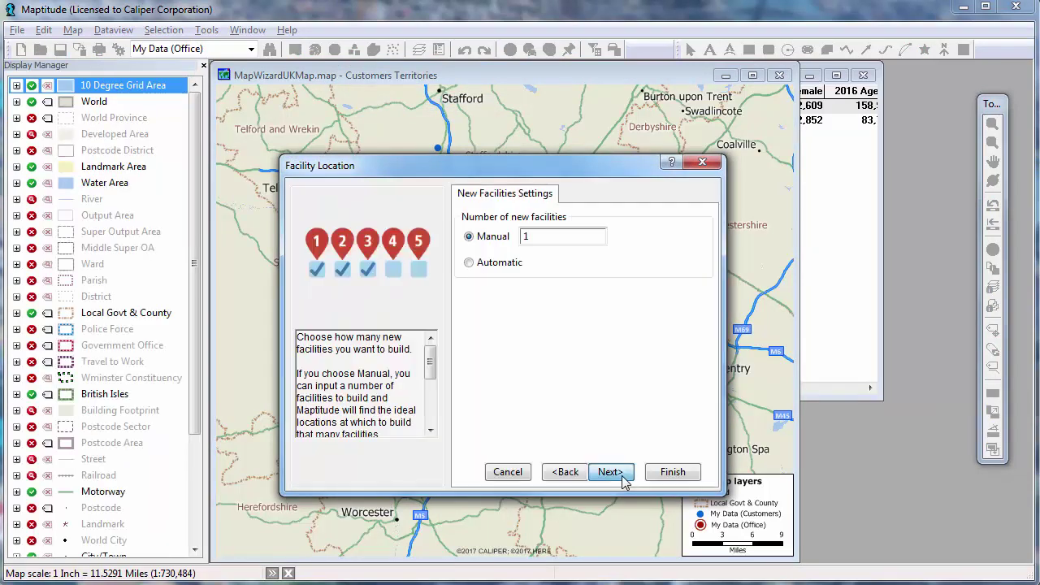
# Locate 3 new facilities for best overall service weighted by Sales(£), and save the assignment table.
pyautogui.doubleClick(527, 237)
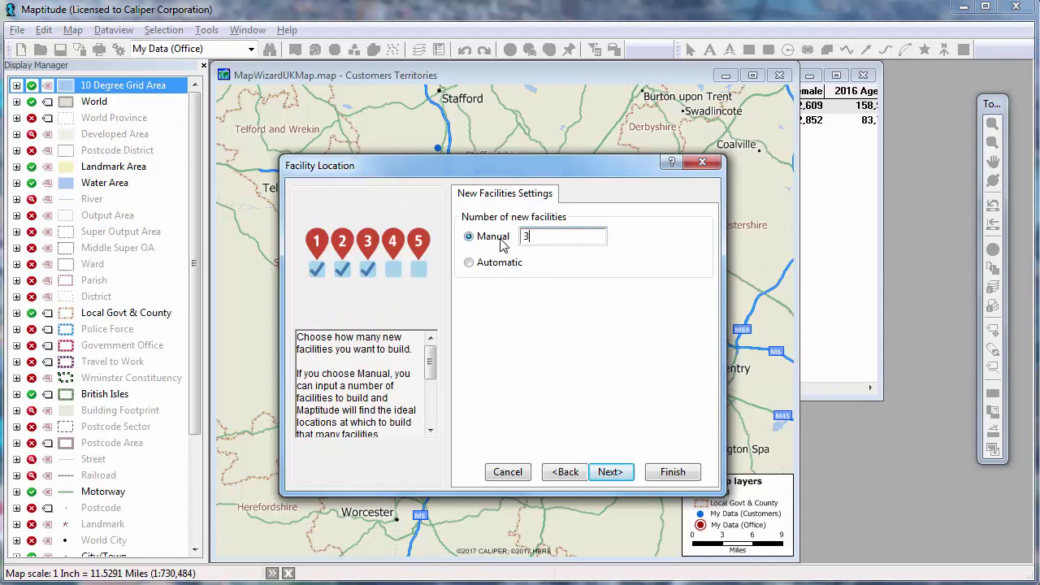
pyautogui.click(609, 472)
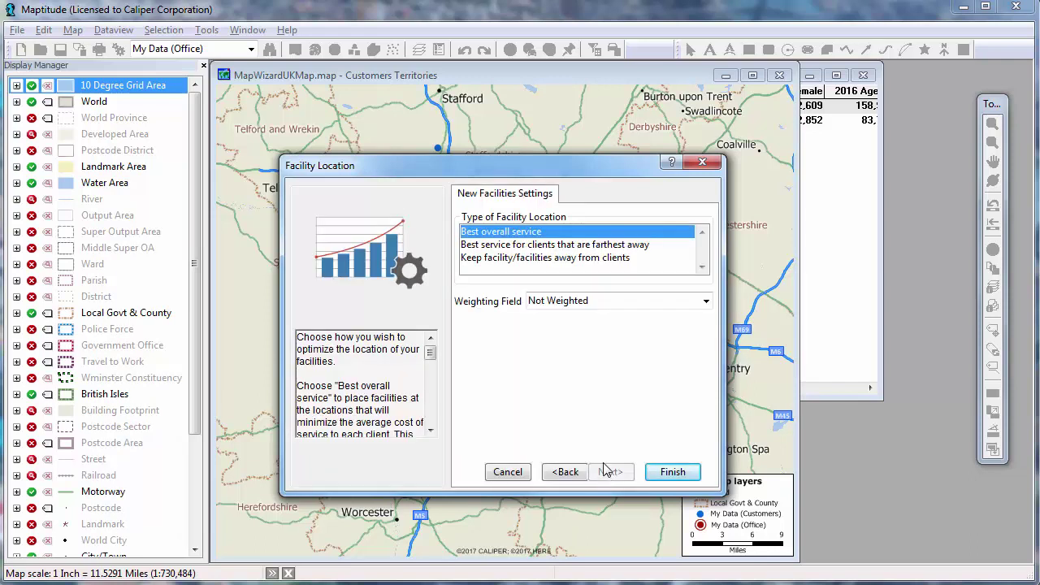
pyautogui.click(562, 301)
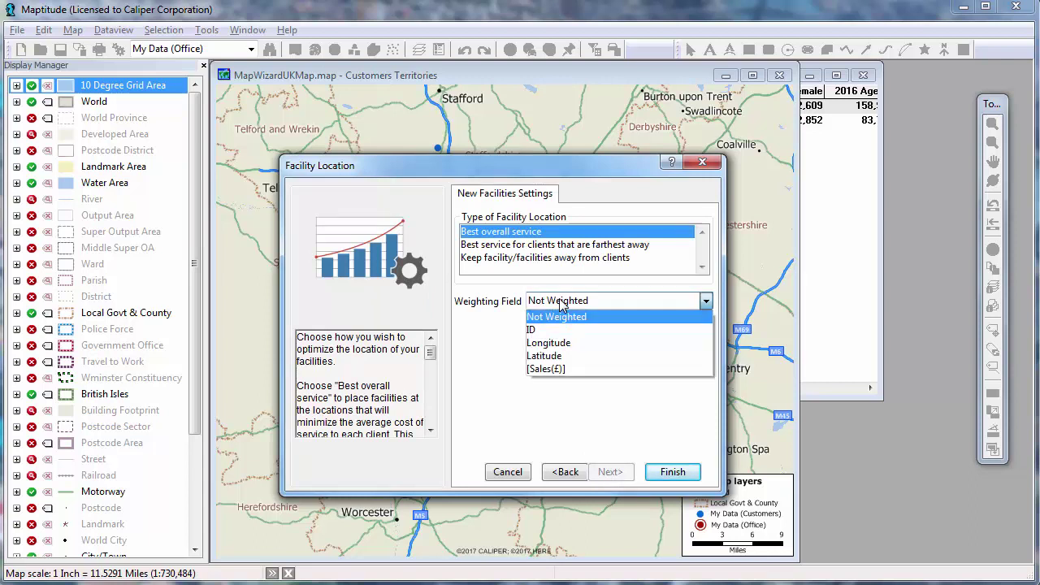
pyautogui.click(569, 369)
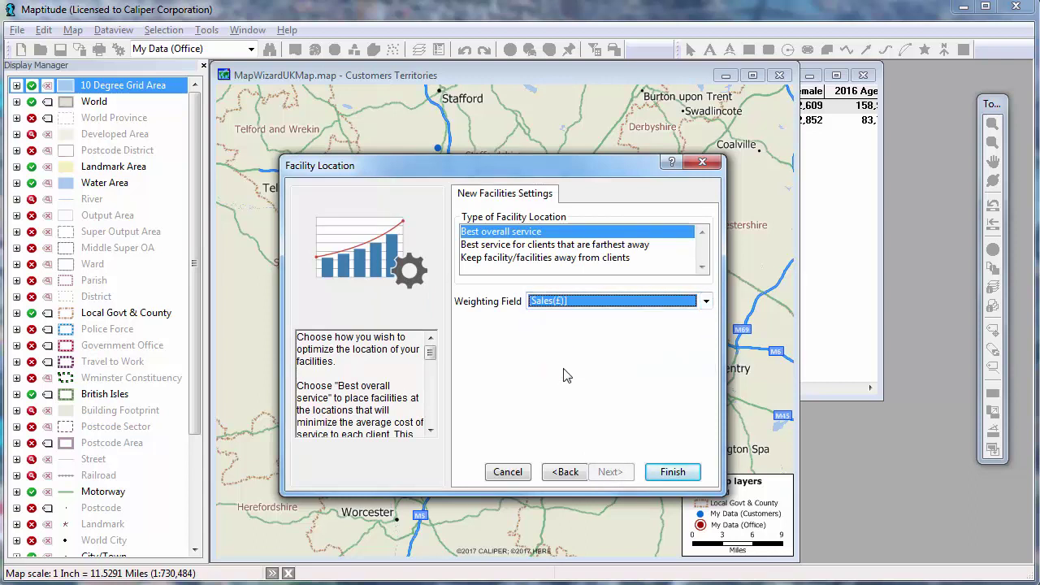
pyautogui.click(672, 471)
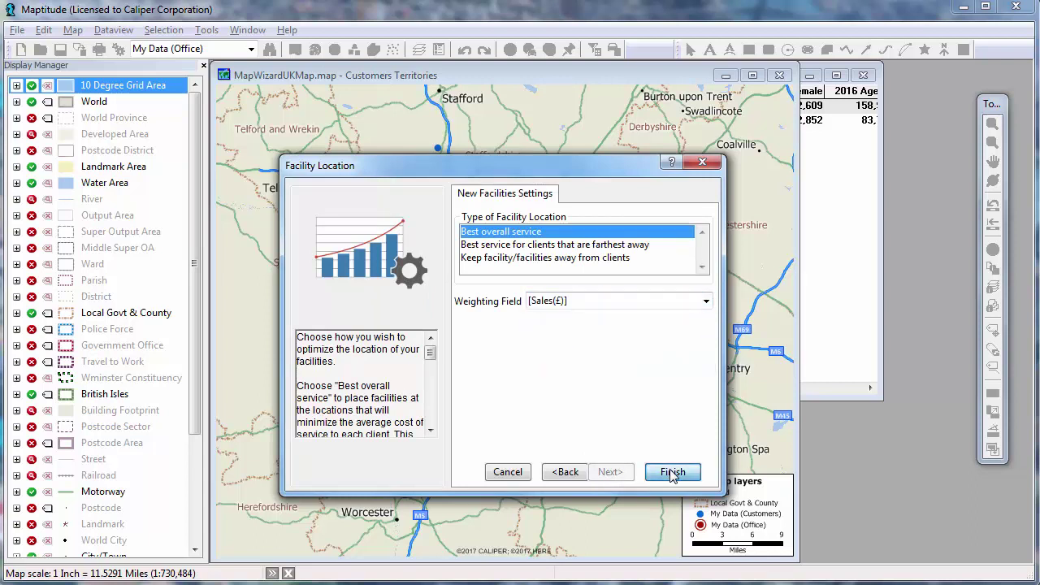
pyautogui.click(866, 487)
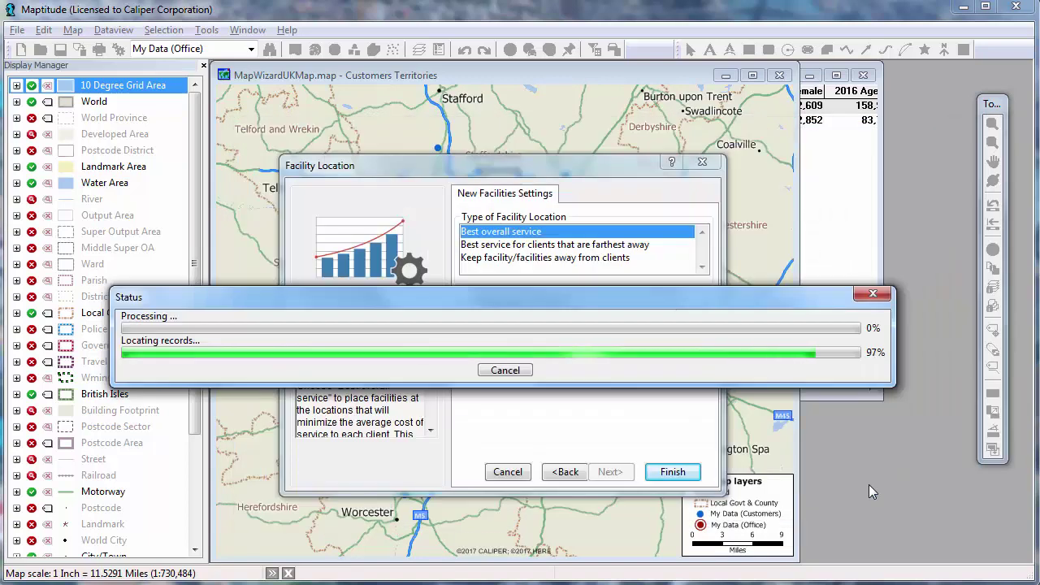